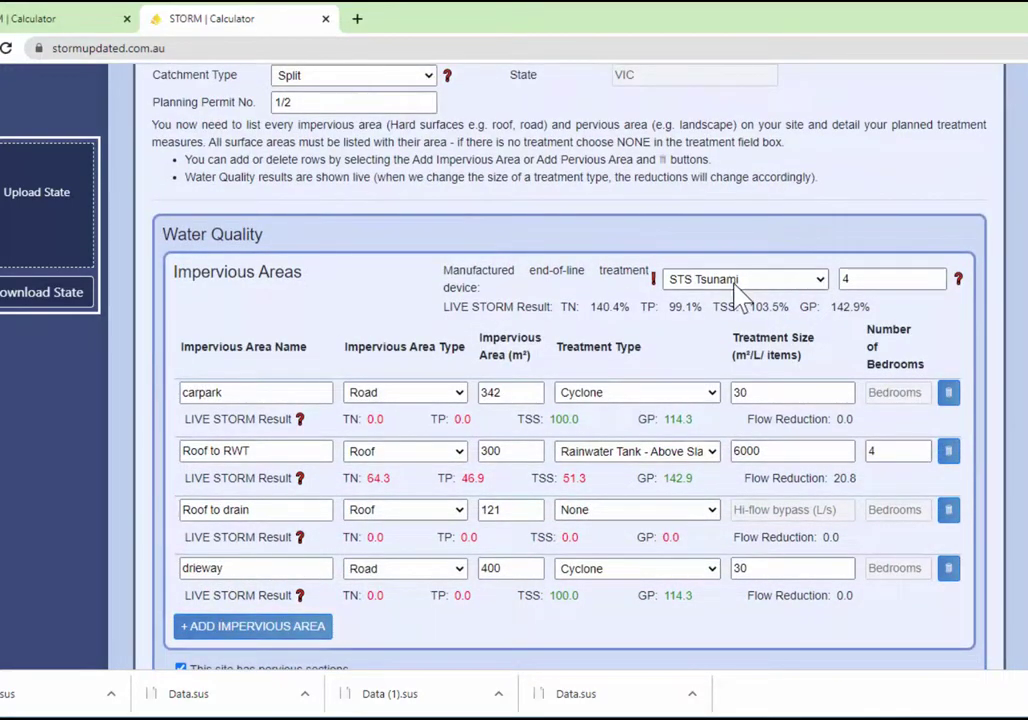
Step: Generate the MUSIC model for the carpark, roof and driveway catchments in the STORM calculator
scroll(770, 307, down, 1)
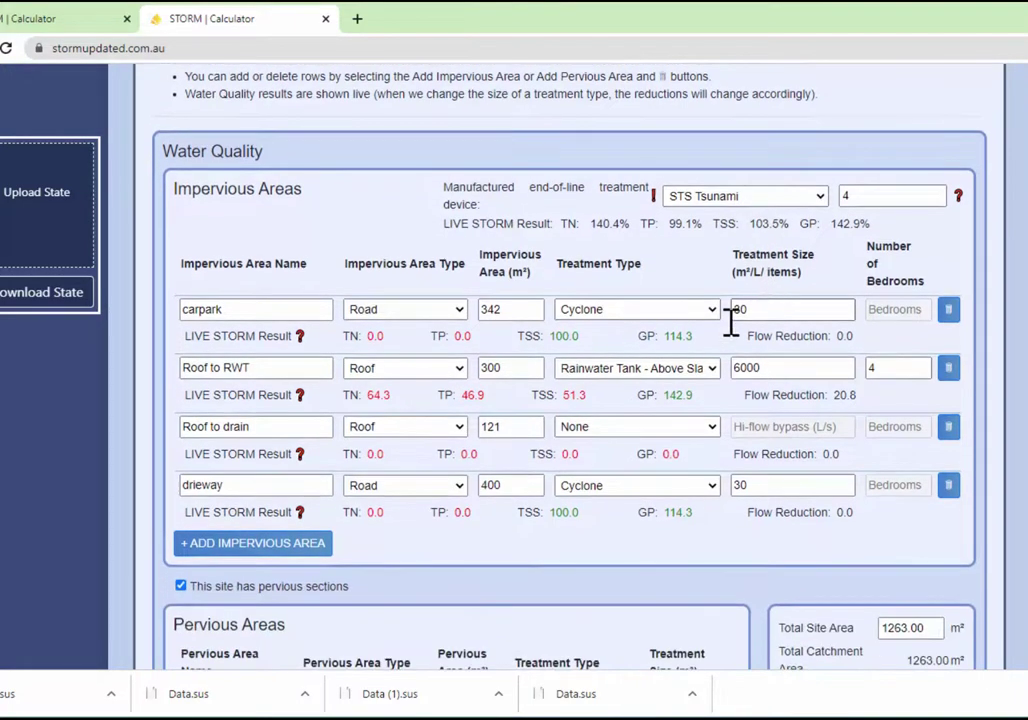
scroll(770, 300, down, 5)
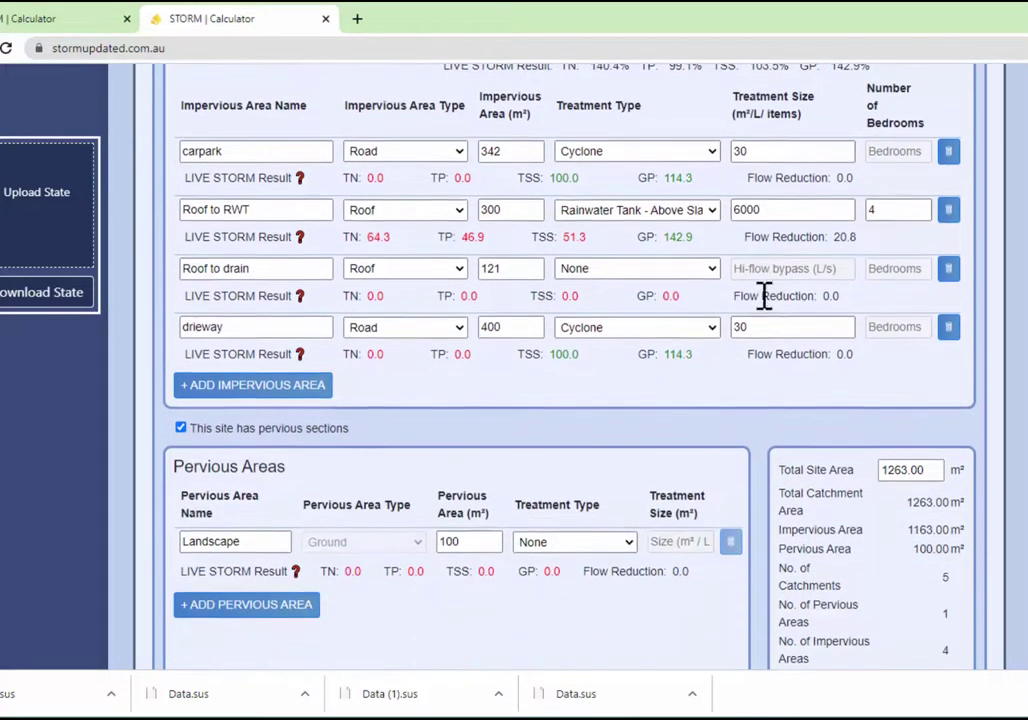
scroll(746, 305, down, 5)
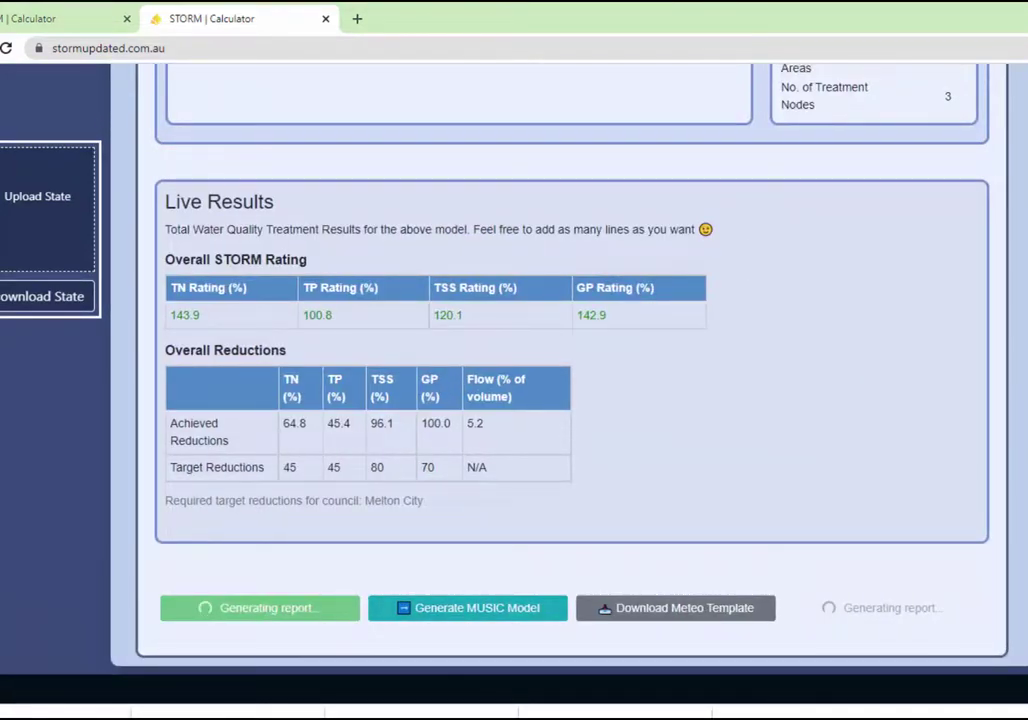
click(455, 619)
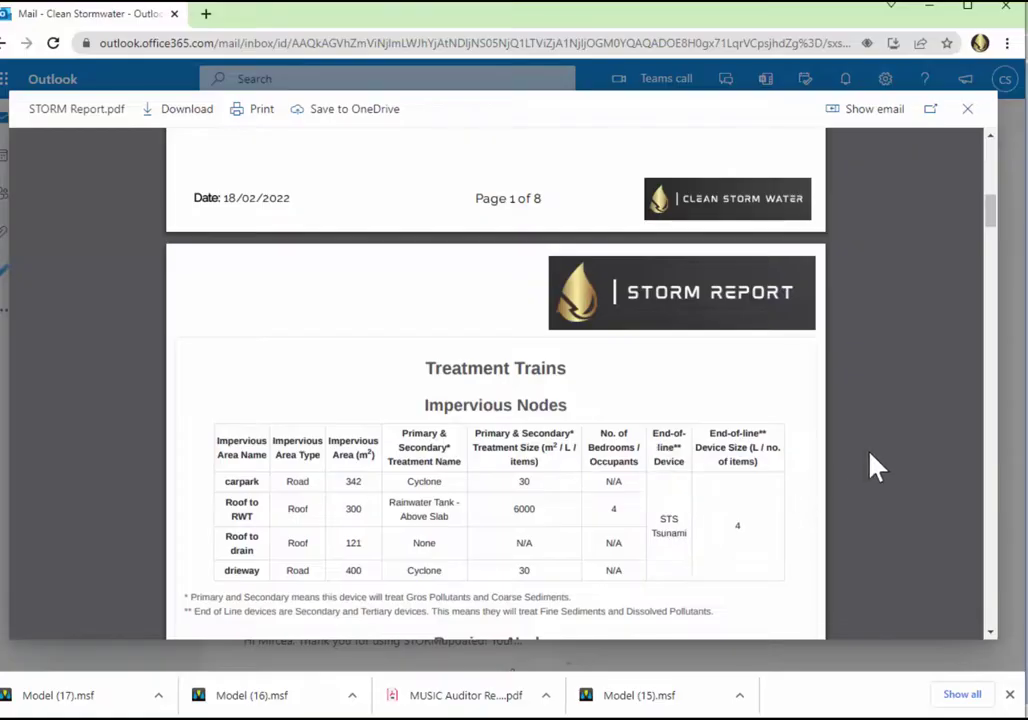
Step: Examine the treatment train diagram in the emailed STORM Report.pdf, checking the source nodes, Cyclone devices, rainwater tank and STS Tsunami connections
scroll(870, 465, down, 10)
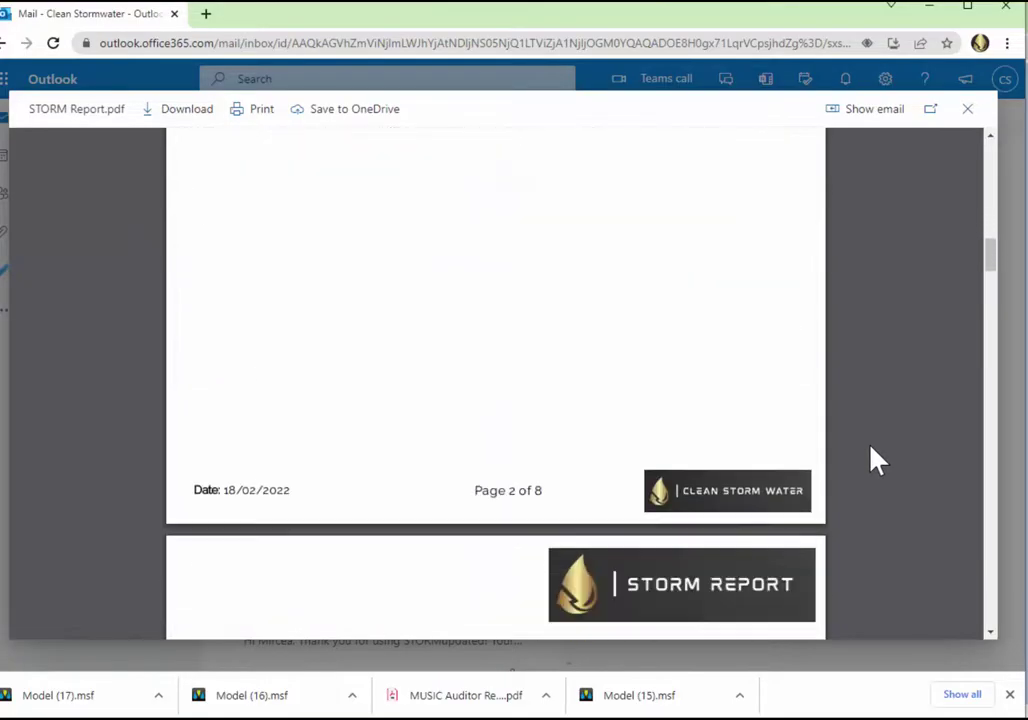
scroll(865, 460, down, 5)
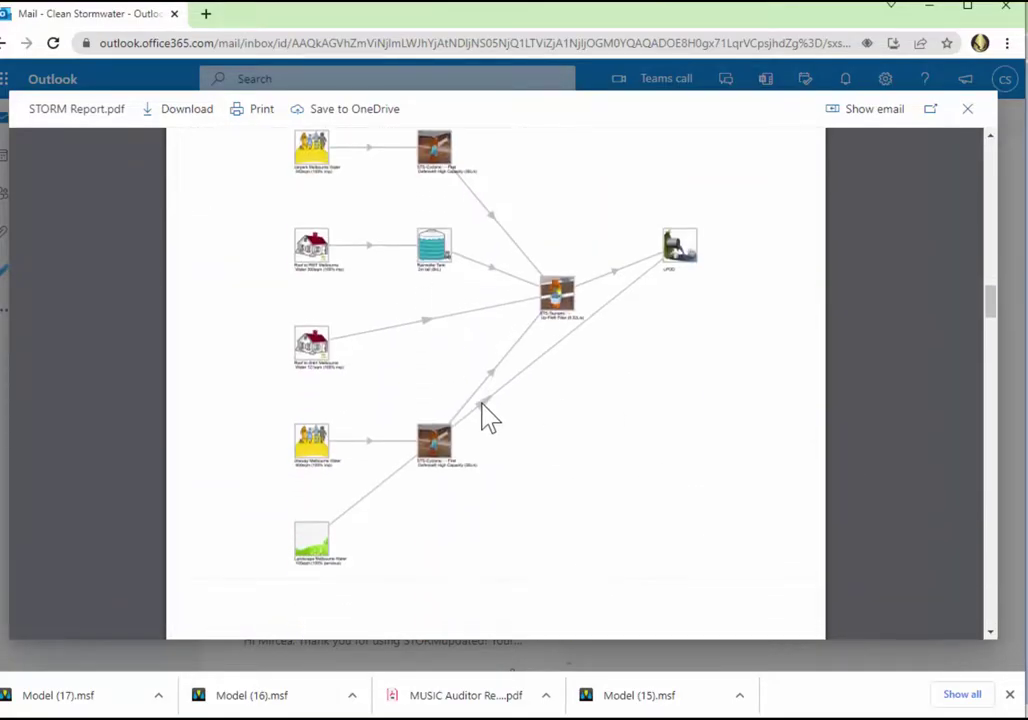
scroll(446, 358, up, 5)
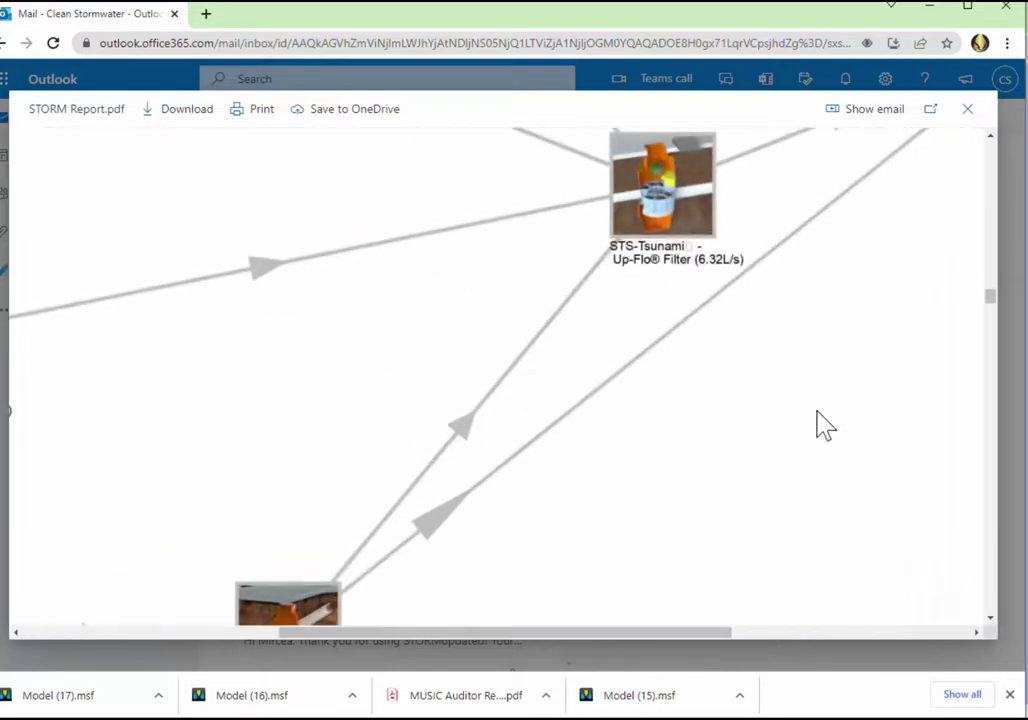
scroll(960, 487, down, 2)
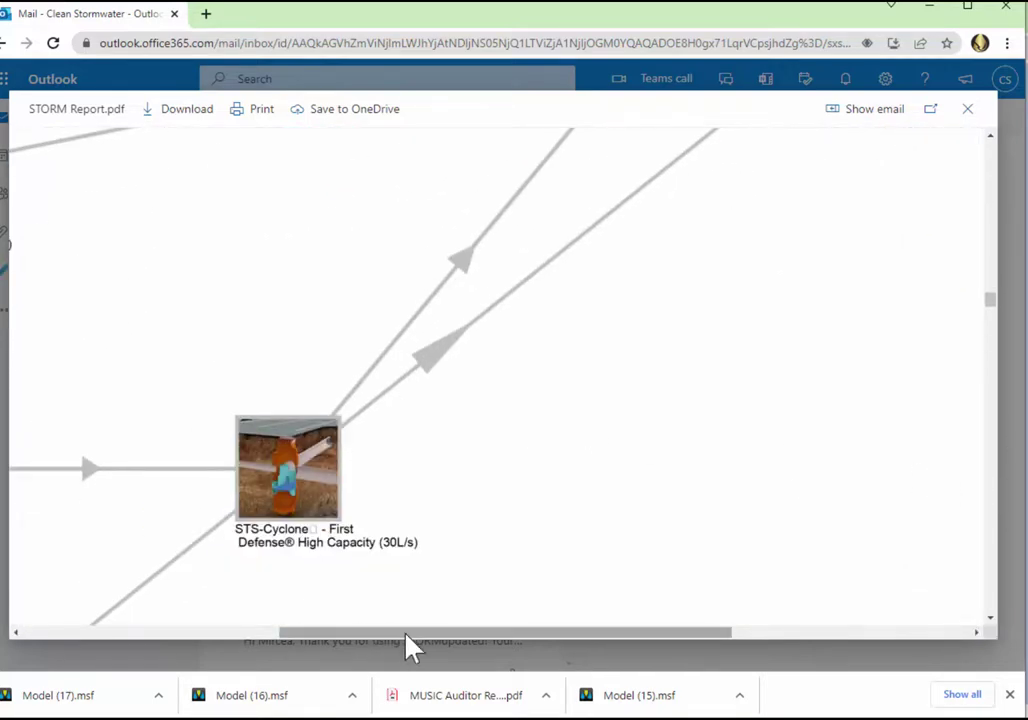
drag(406, 636, 225, 477)
scroll(225, 477, up, 2)
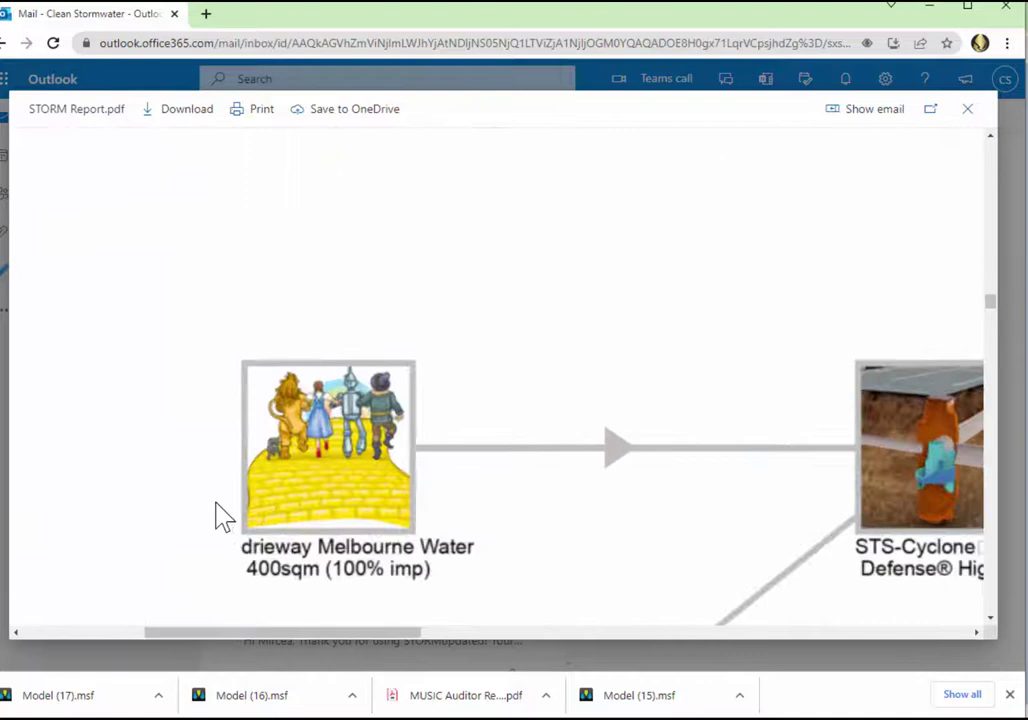
scroll(293, 505, up, 3)
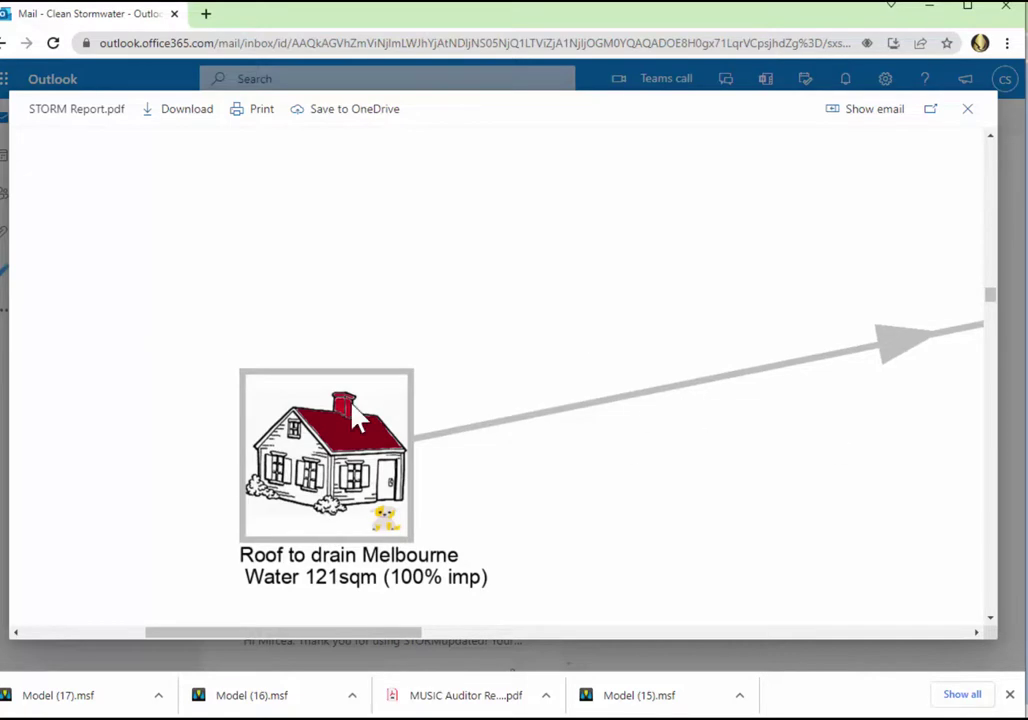
scroll(357, 418, up, 5)
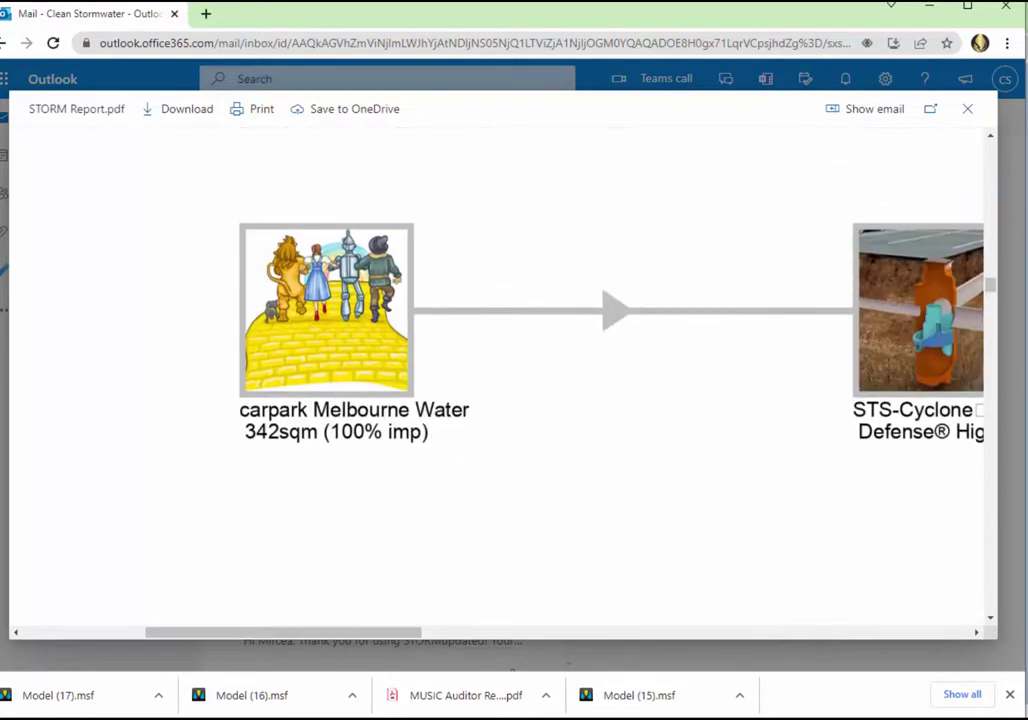
drag(374, 632, 549, 640)
scroll(603, 420, down, 10)
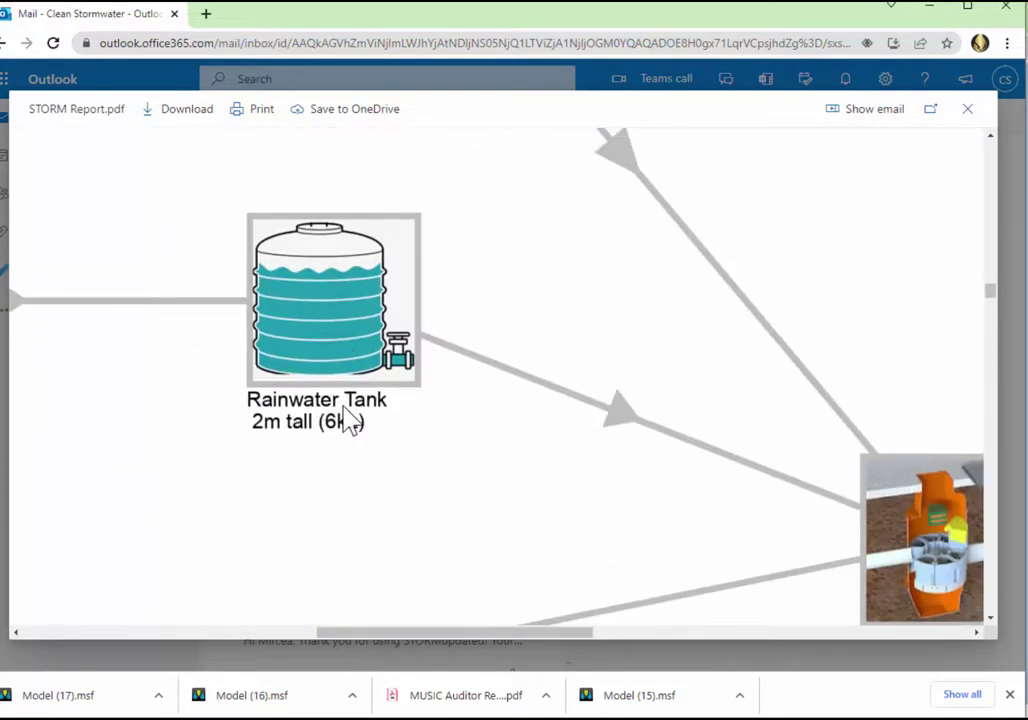
scroll(604, 482, down, 8)
ctrl+scroll(567, 489, down, 5)
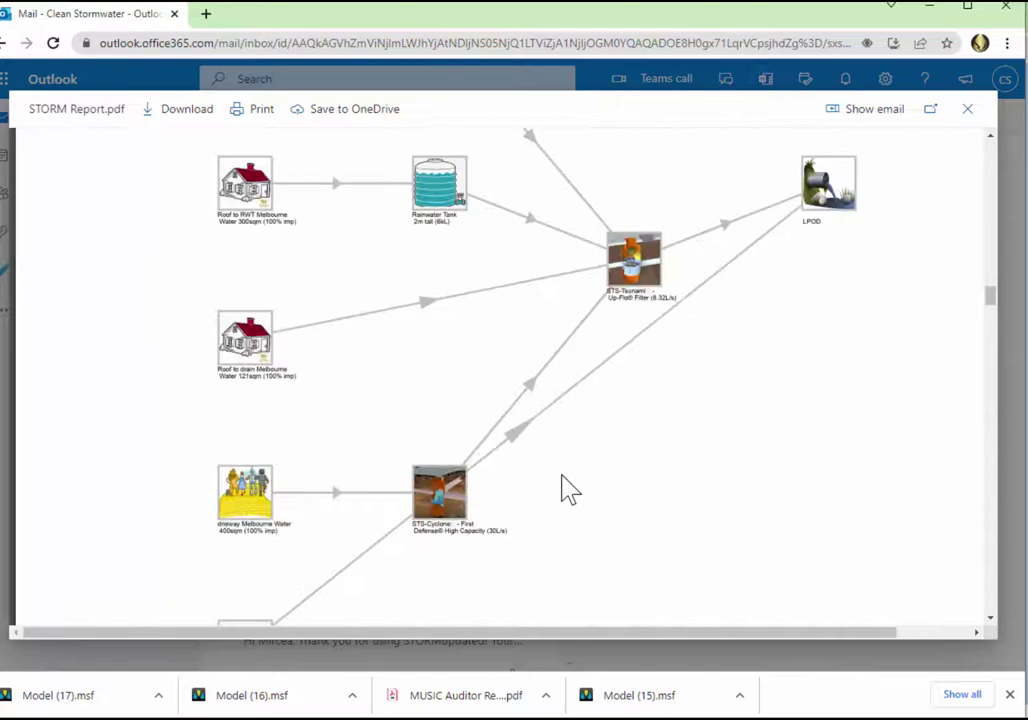
ctrl+scroll(768, 278, up, 5)
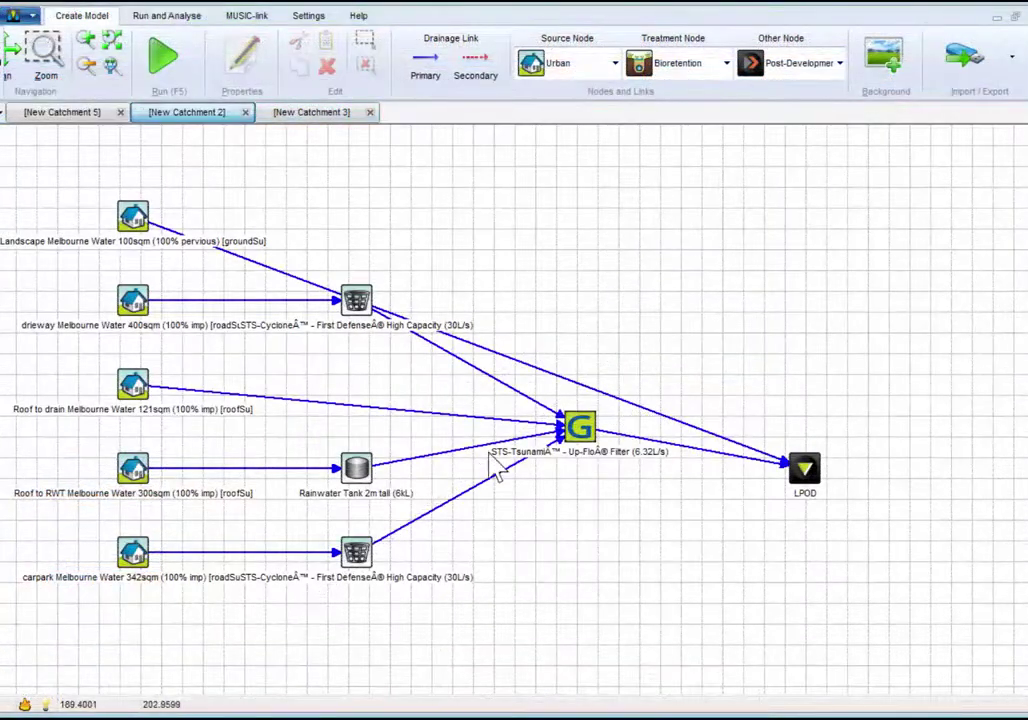
Step: In the New Catchment 2 model in MUSIC, reposition the drieway source node and its STS-Cyclone treatment node
drag(356, 300, 404, 260)
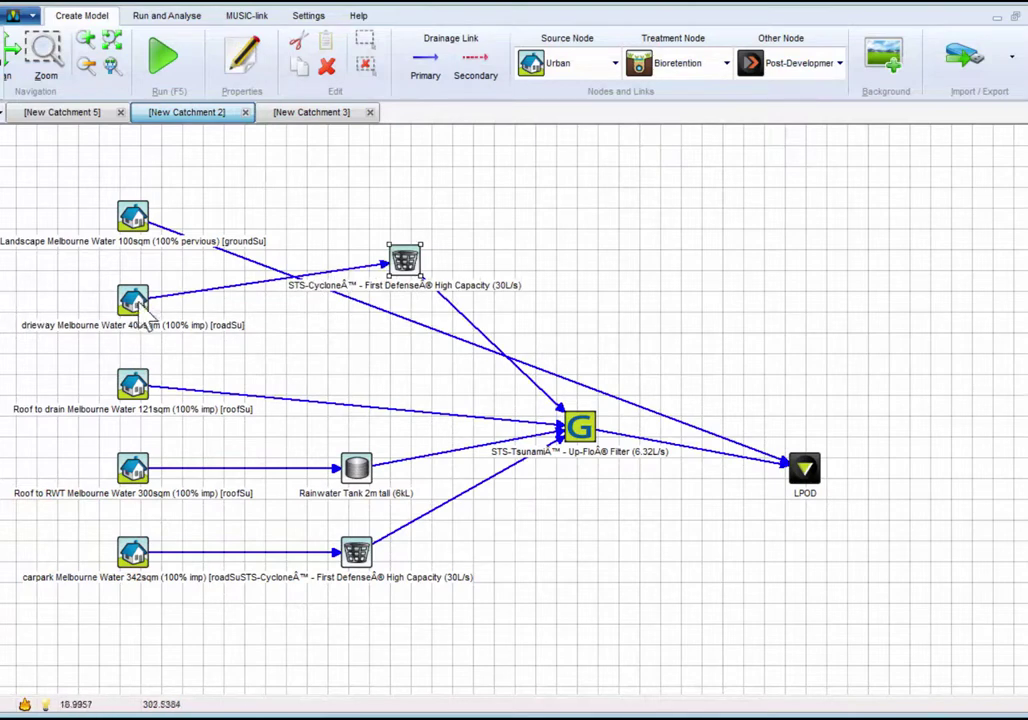
drag(141, 308, 511, 227)
drag(425, 285, 555, 287)
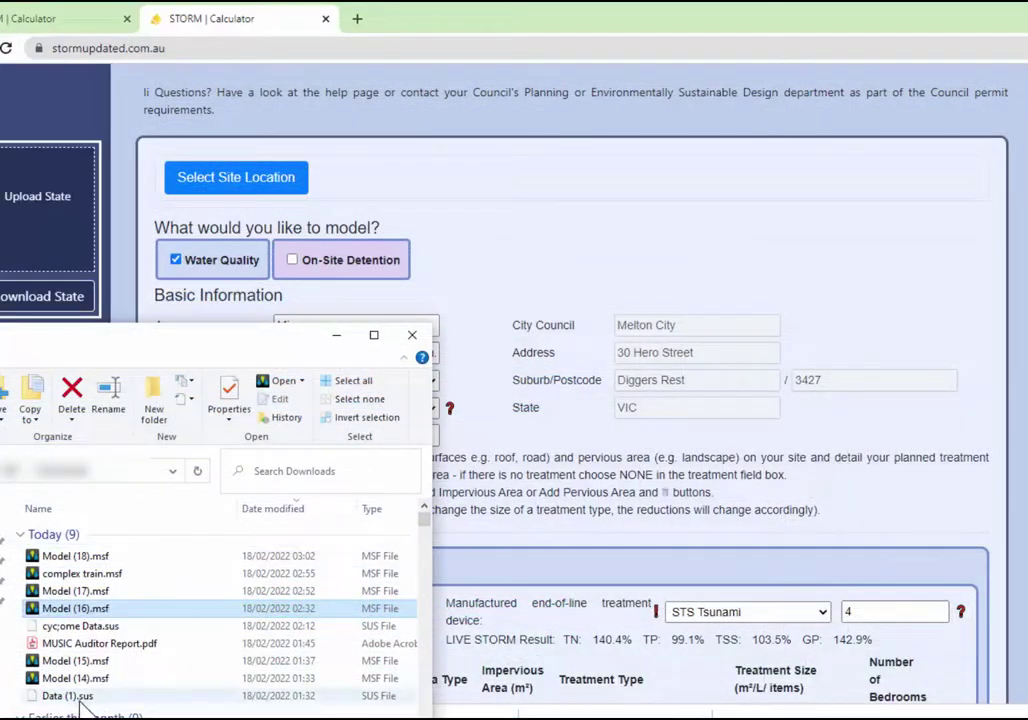
Step: Load the saved state Data (1).sus into the STORM calculator and generate its full STORMupdated report
click(84, 698)
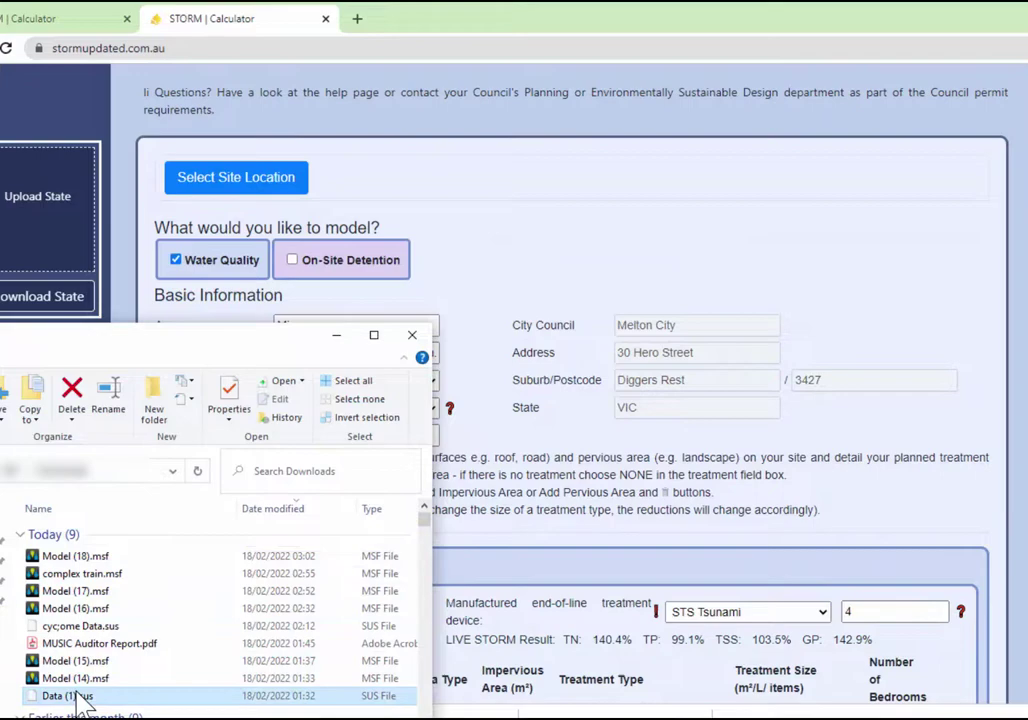
drag(76, 700, 50, 225)
scroll(604, 402, down, 4)
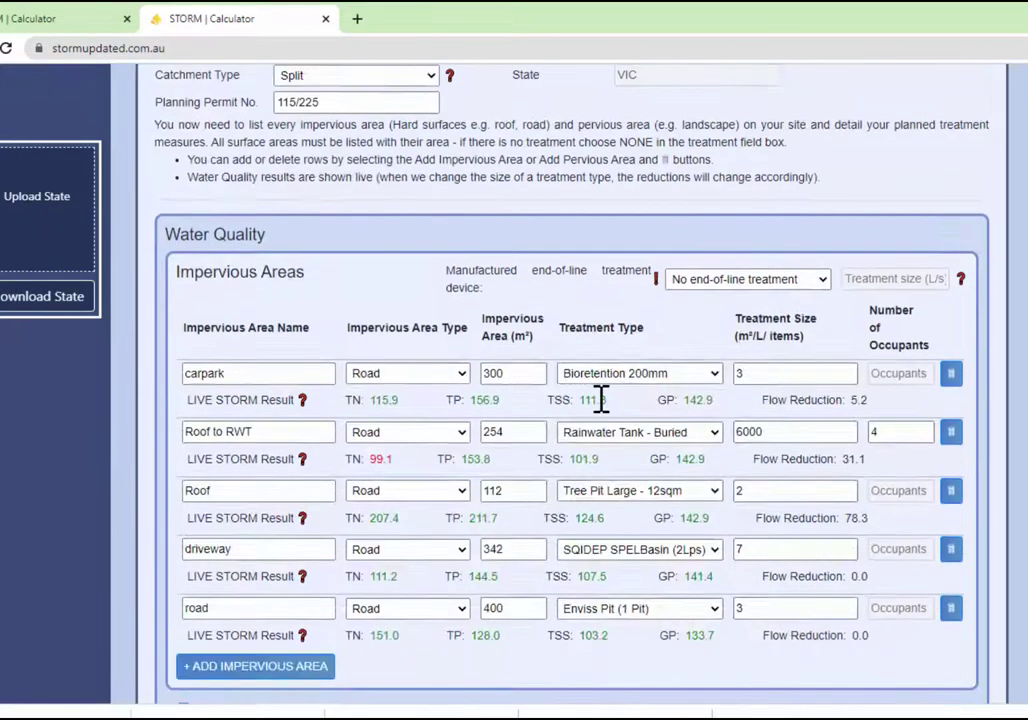
scroll(678, 440, down, 2)
scroll(678, 440, down, 5)
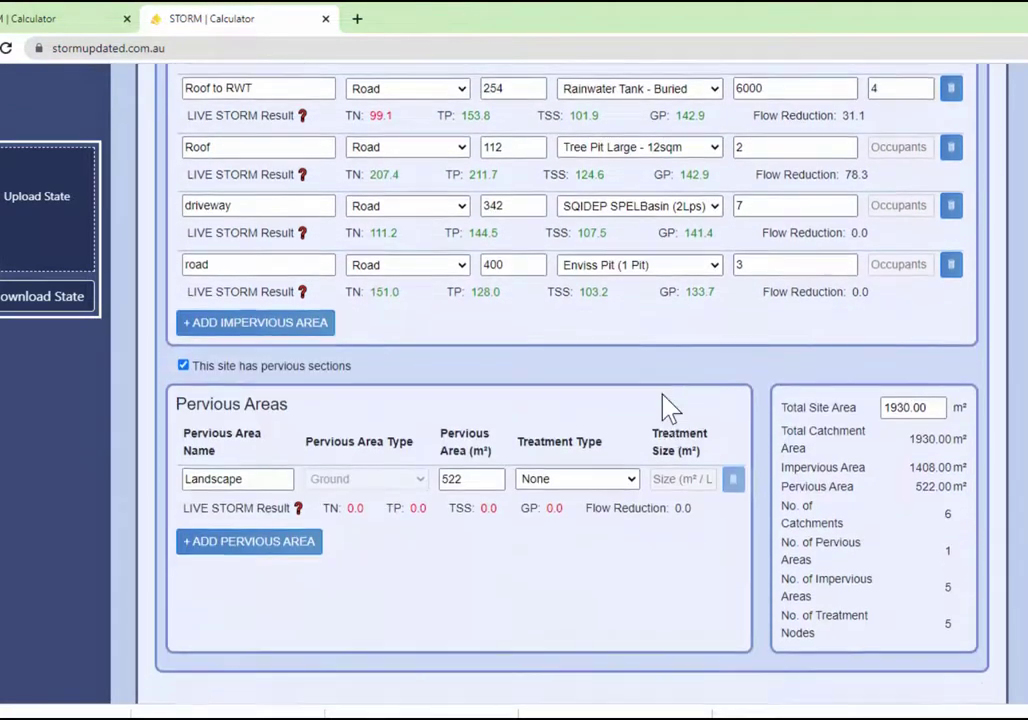
scroll(666, 408, down, 2)
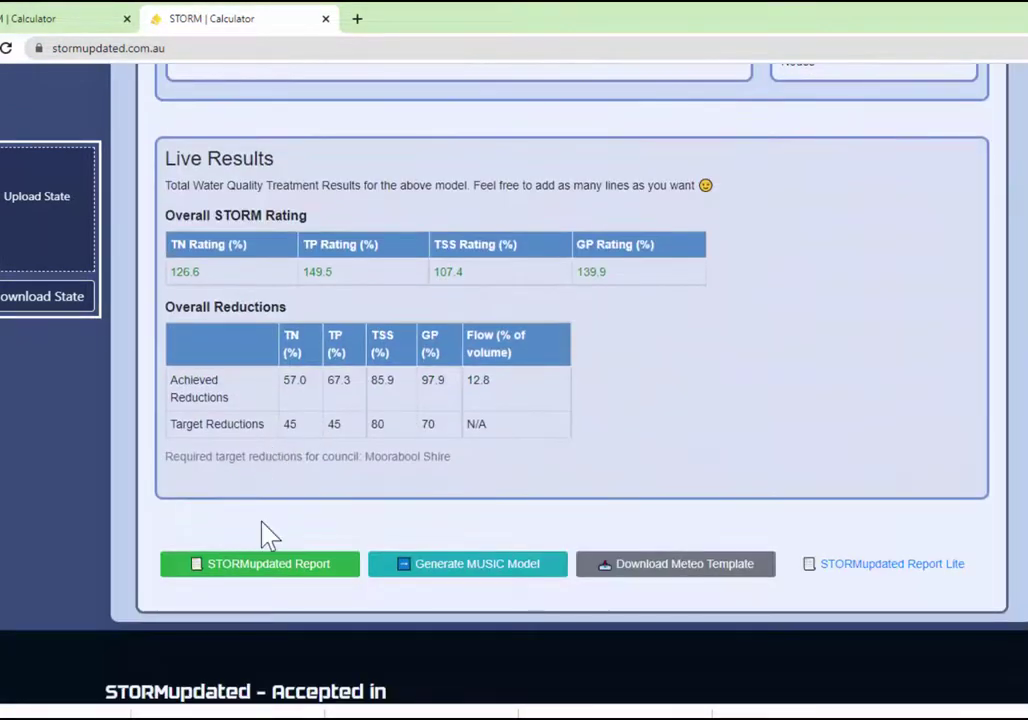
click(250, 576)
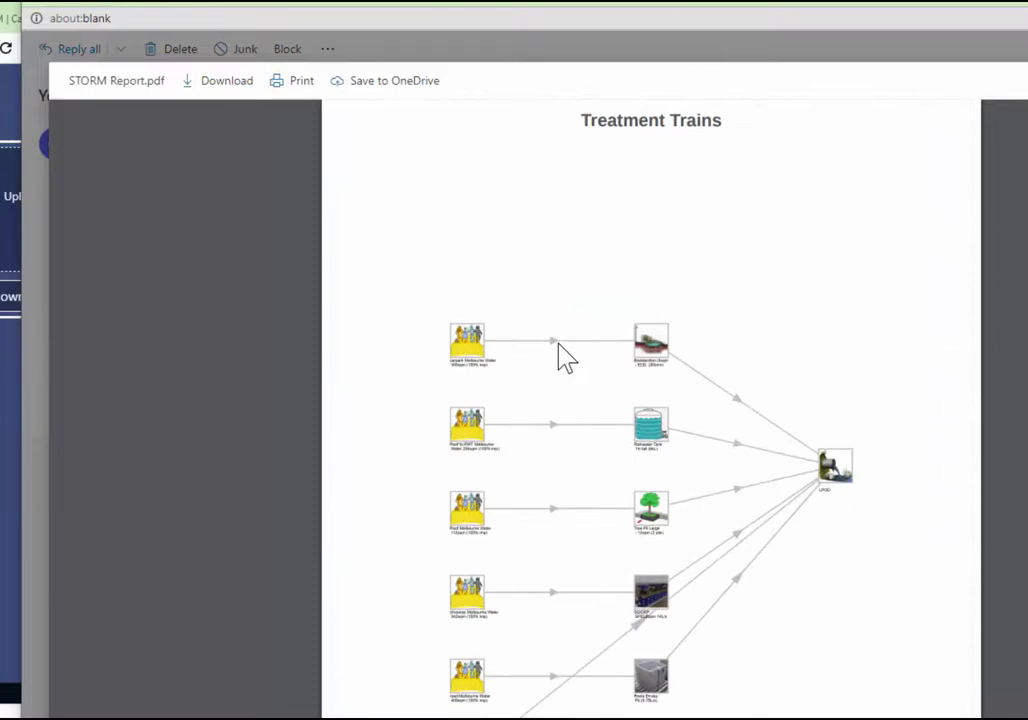
Step: Examine the new report's treatment train diagram, comparing each source node with its bioretention, rainwater tank, tree pit, SPELBasin or Enviss Pit treatment
scroll(675, 562, down, 2)
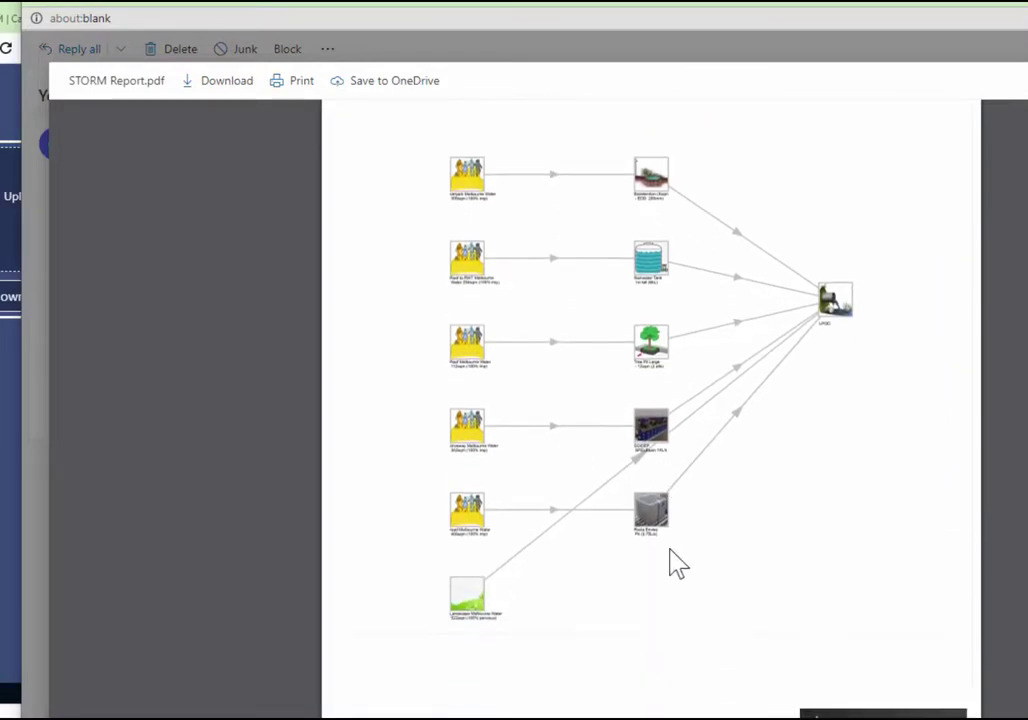
scroll(672, 555, up, 5)
scroll(610, 527, up, 5)
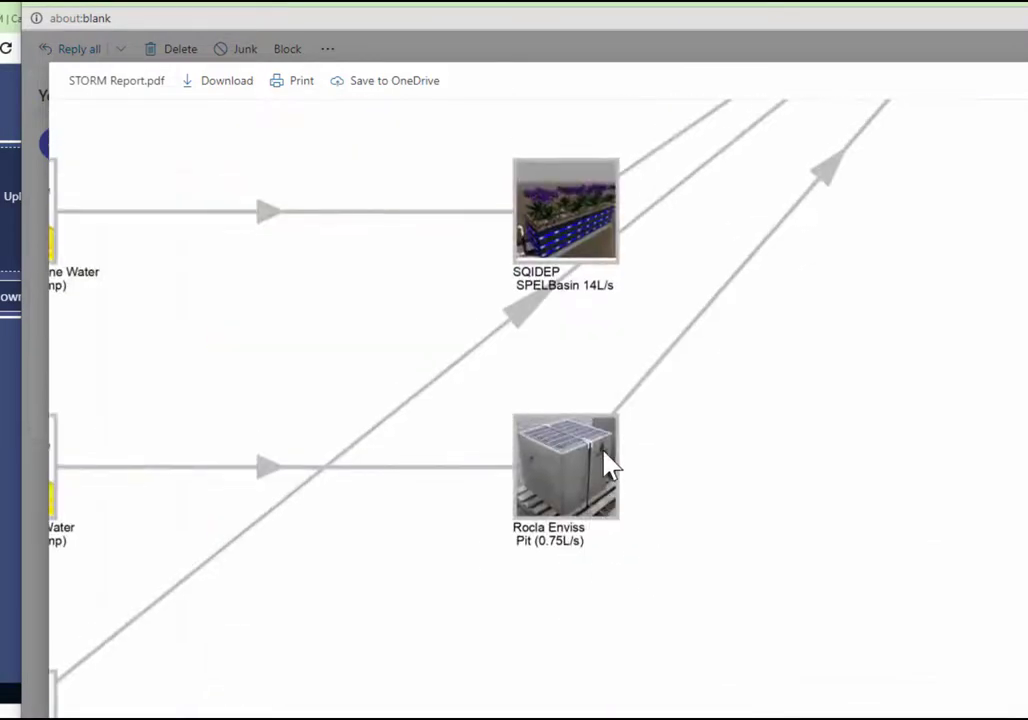
scroll(572, 312, up, 1)
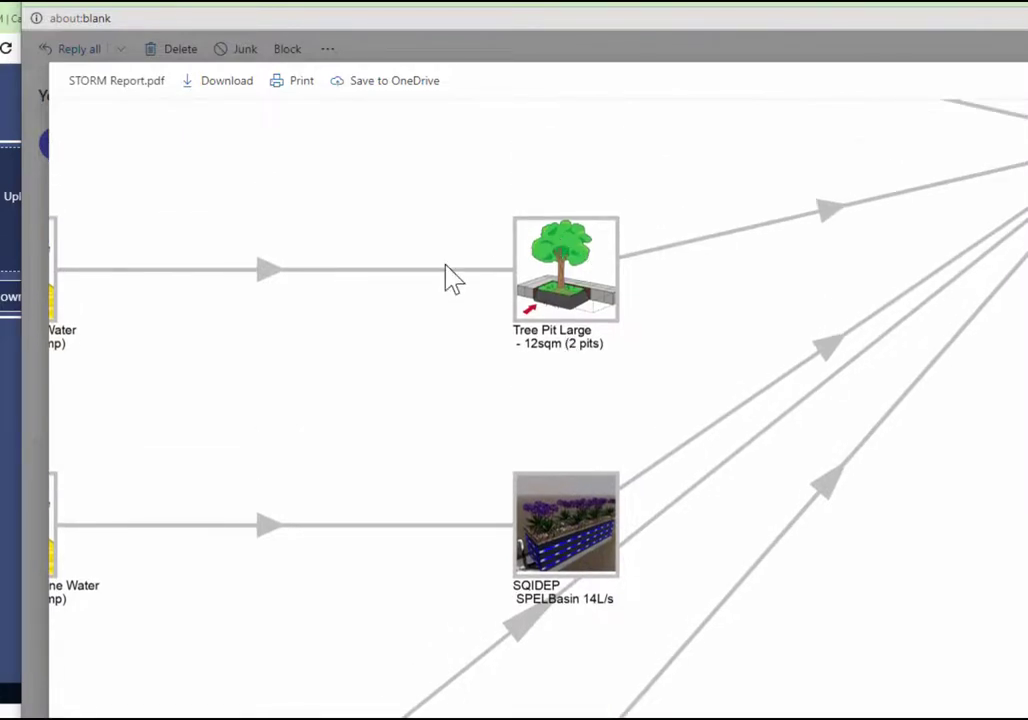
scroll(585, 250, up, 7)
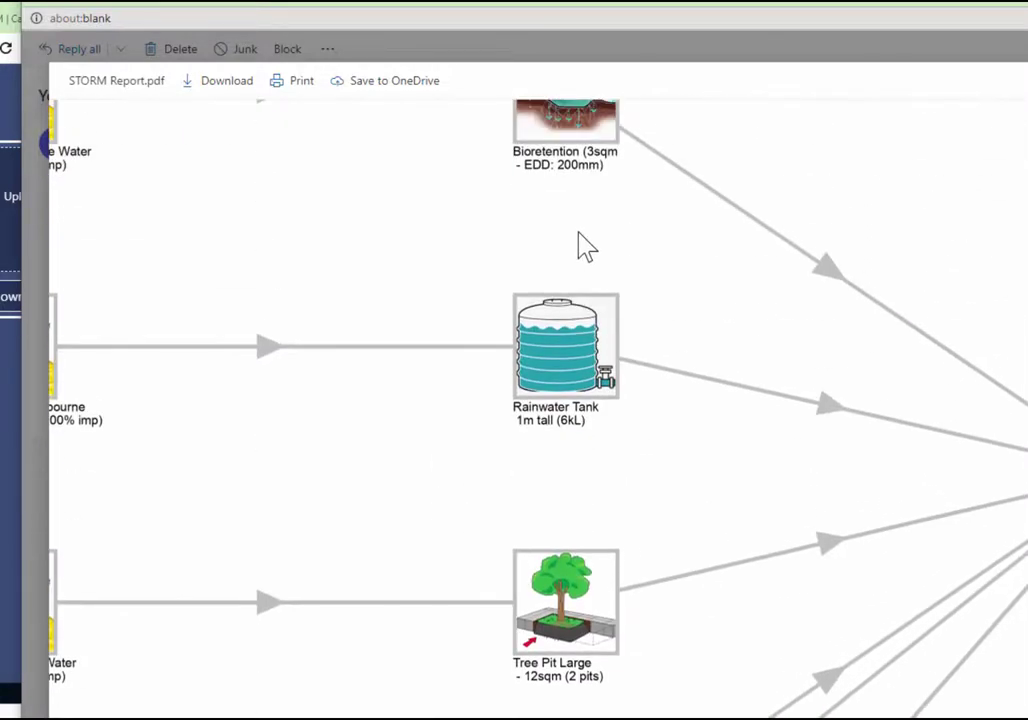
scroll(588, 246, up, 3)
scroll(590, 245, up, 3)
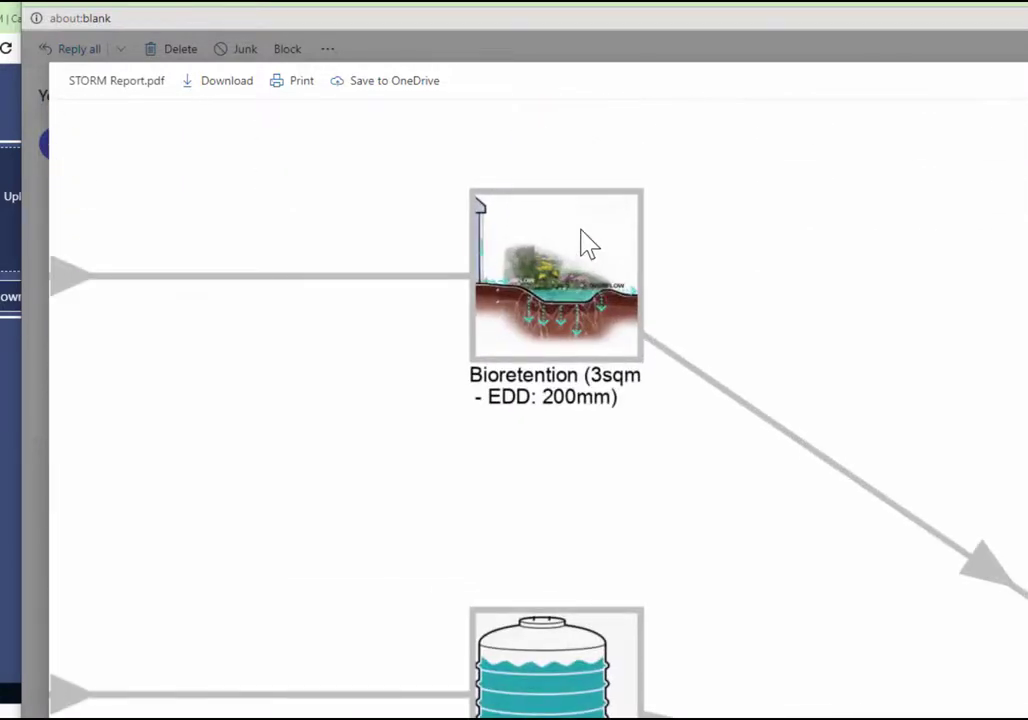
scroll(600, 400, down, 5)
scroll(735, 570, down, 5)
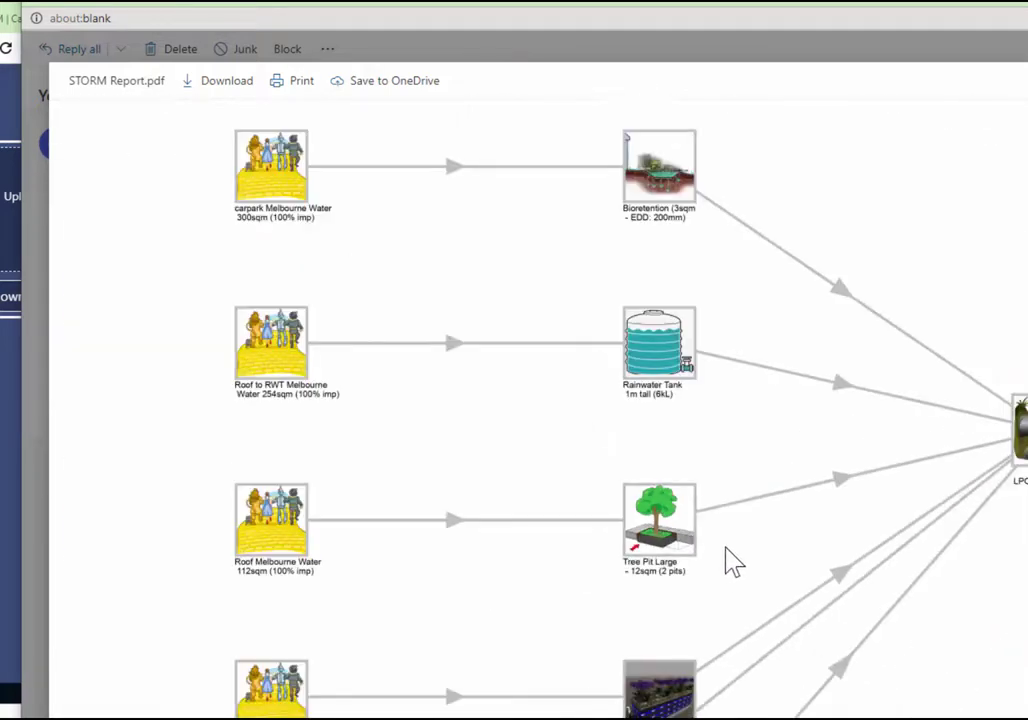
scroll(265, 450, down, 8)
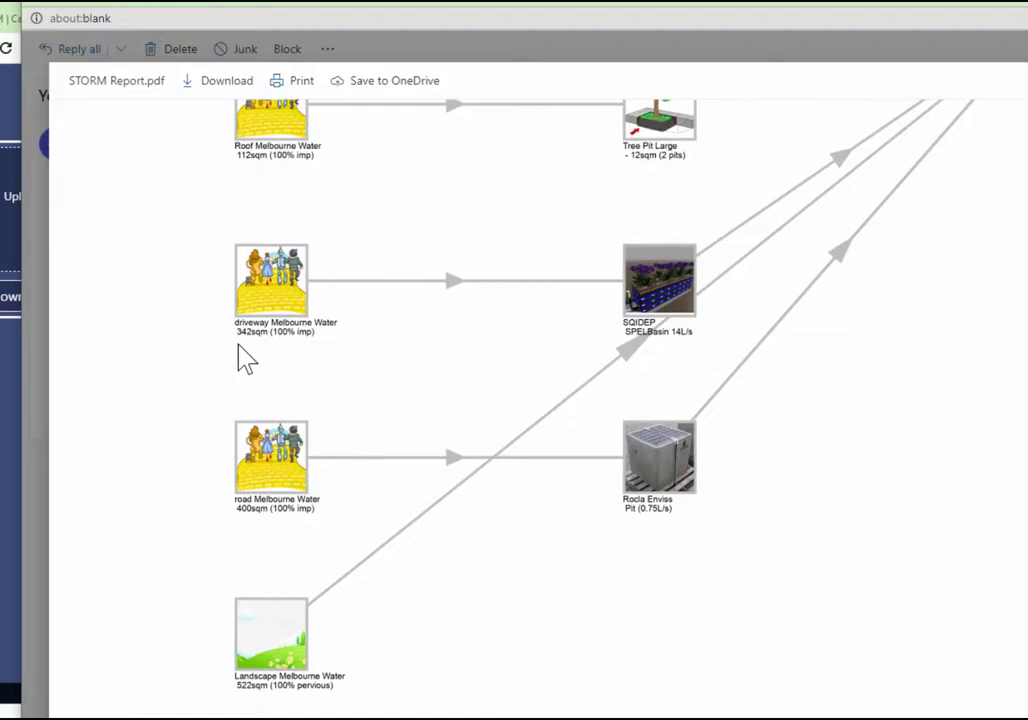
scroll(265, 358, up, 6)
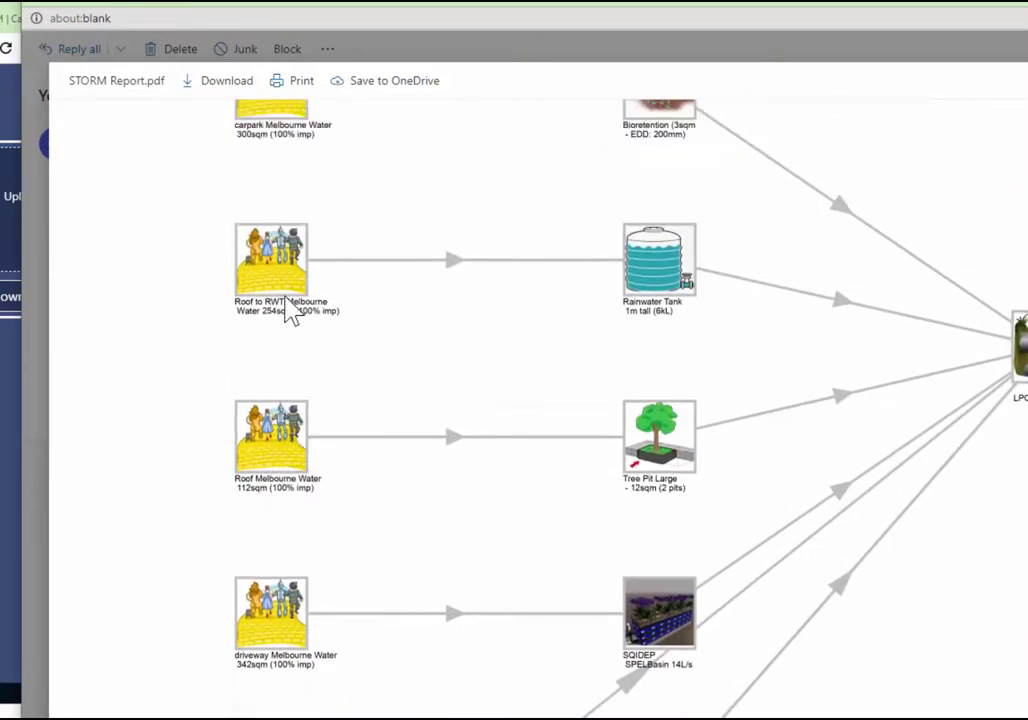
scroll(288, 285, up, 2)
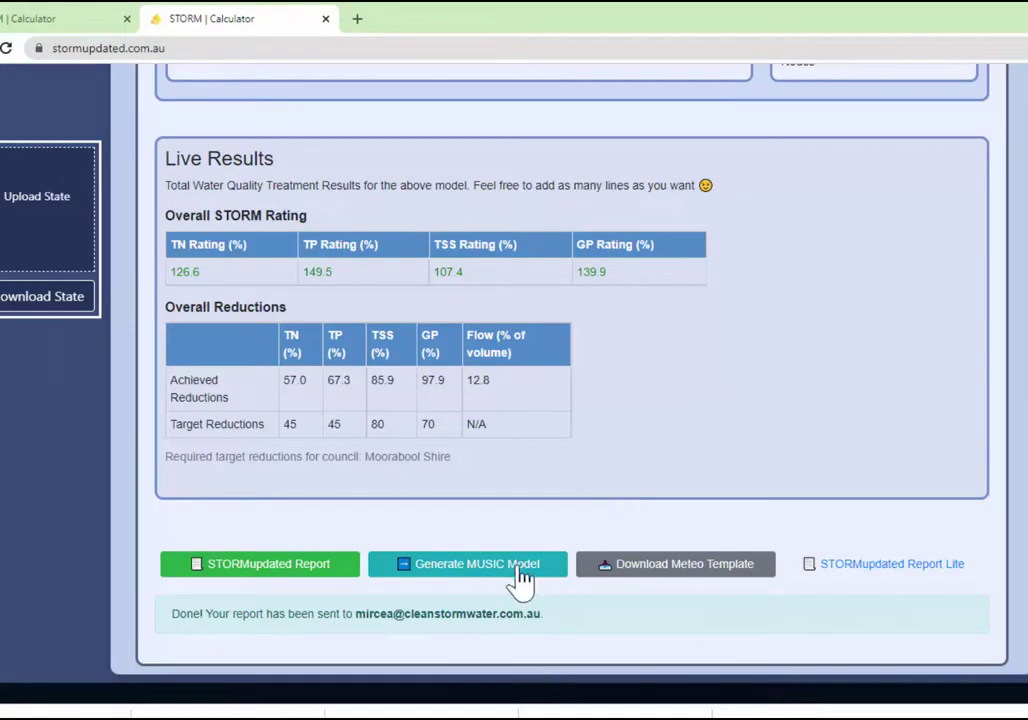
Step: Generate the MUSIC model from the loaded state and move the Landscape node in the New Catchment 3 model
click(521, 580)
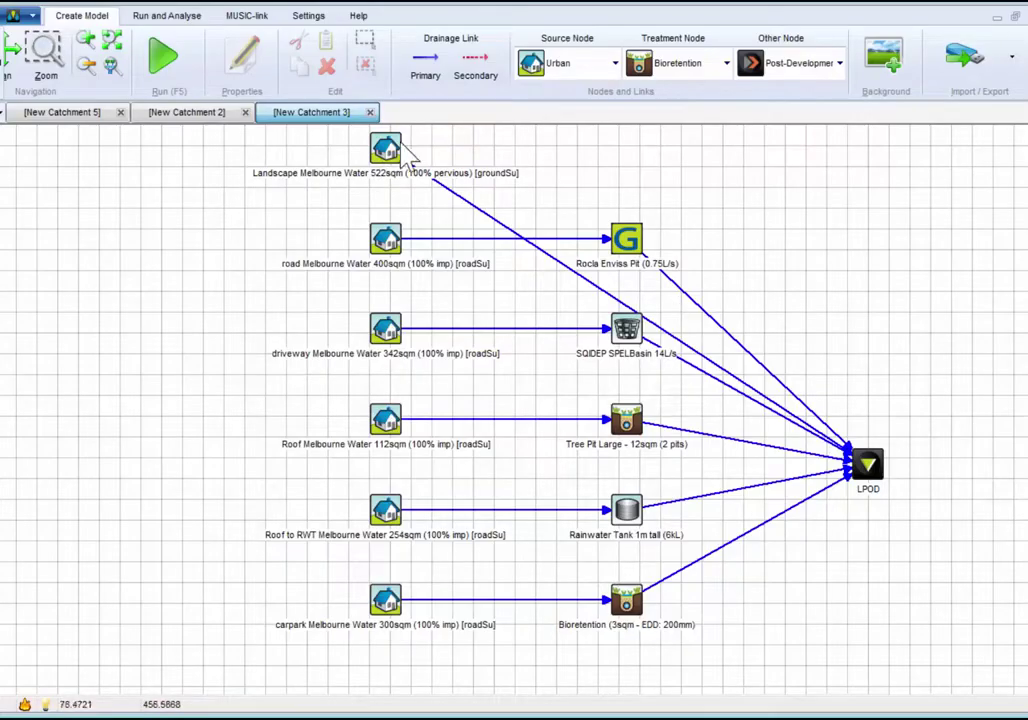
drag(388, 150, 856, 217)
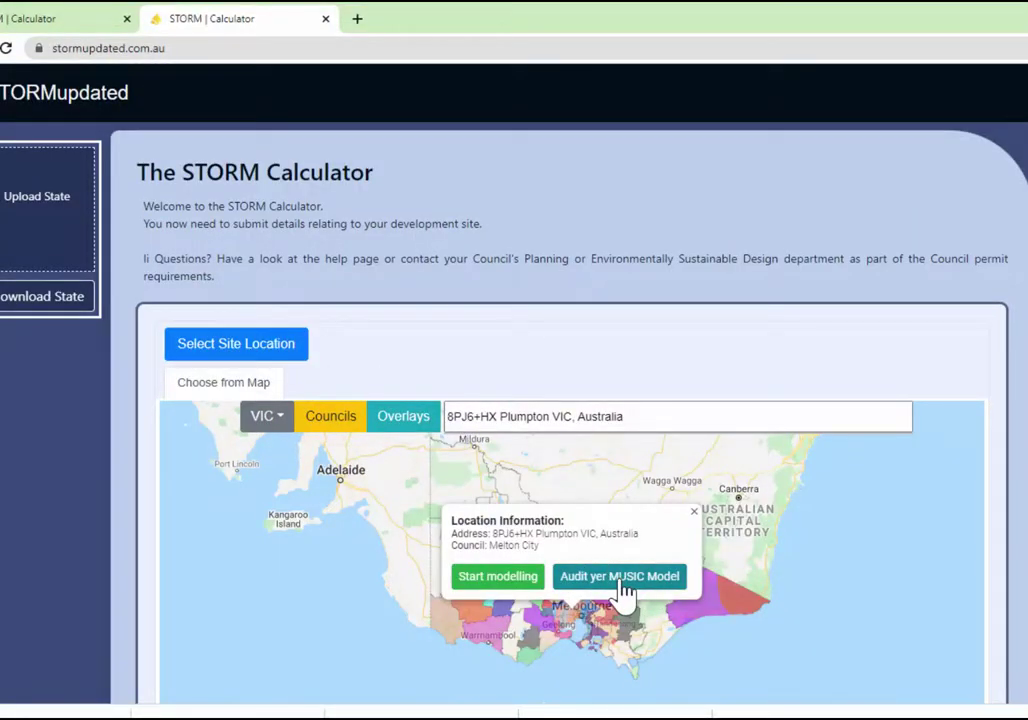
Step: Start a MUSIC model audit for the selected Melton City site and inspect the New Catchment 5 model in MUSIC
click(622, 588)
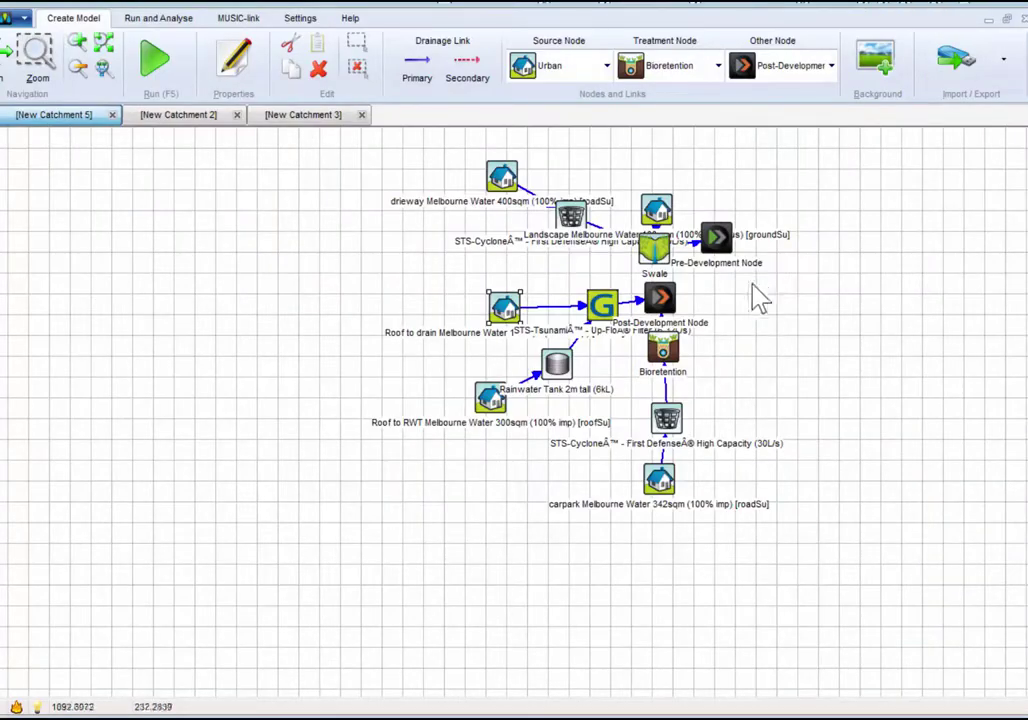
scroll(705, 300, up, 2)
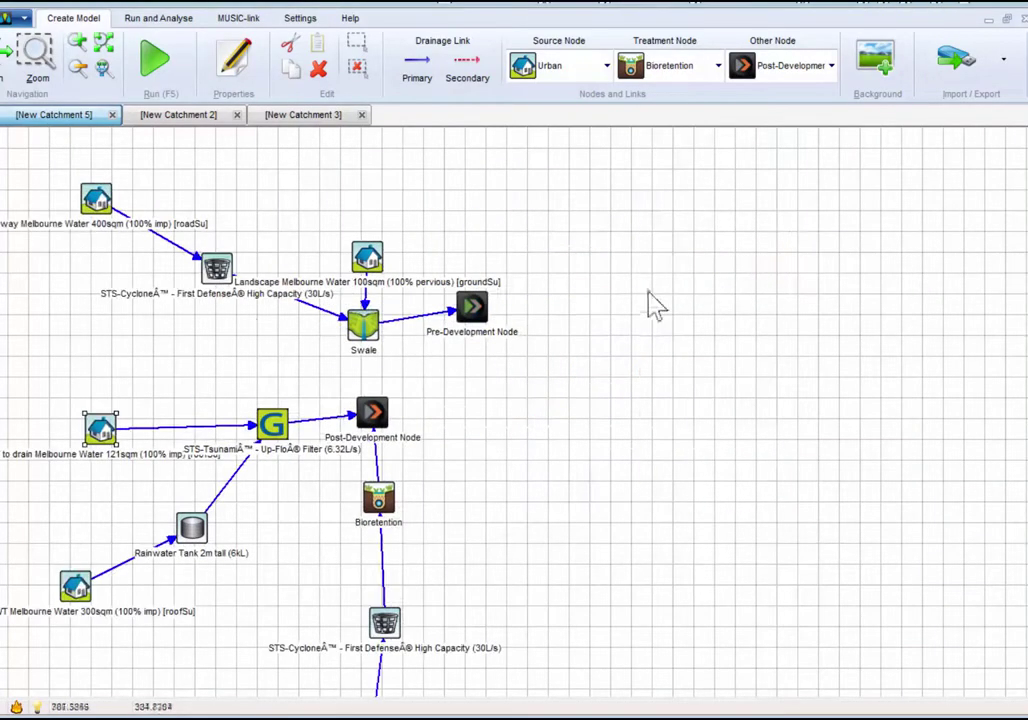
scroll(63, 380, up, 1)
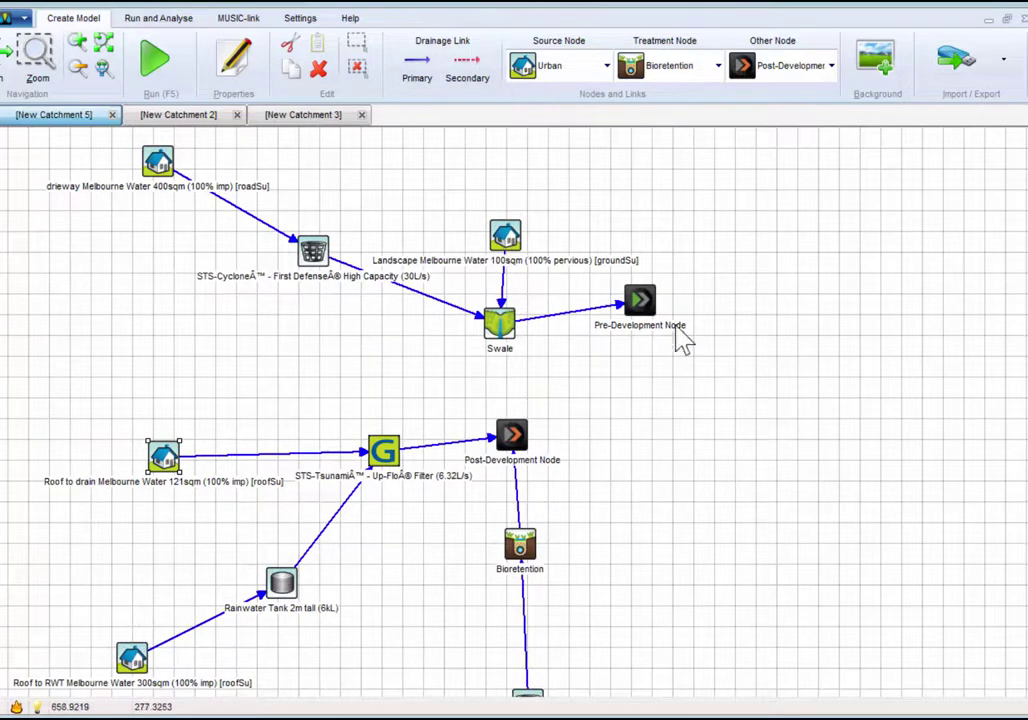
Step: Reposition the Pre-Development, Landscape, Swale and Post-Development nodes in the New Catchment 5 model to spread out the treatment trains
scroll(683, 300, down, 1)
drag(673, 290, 699, 286)
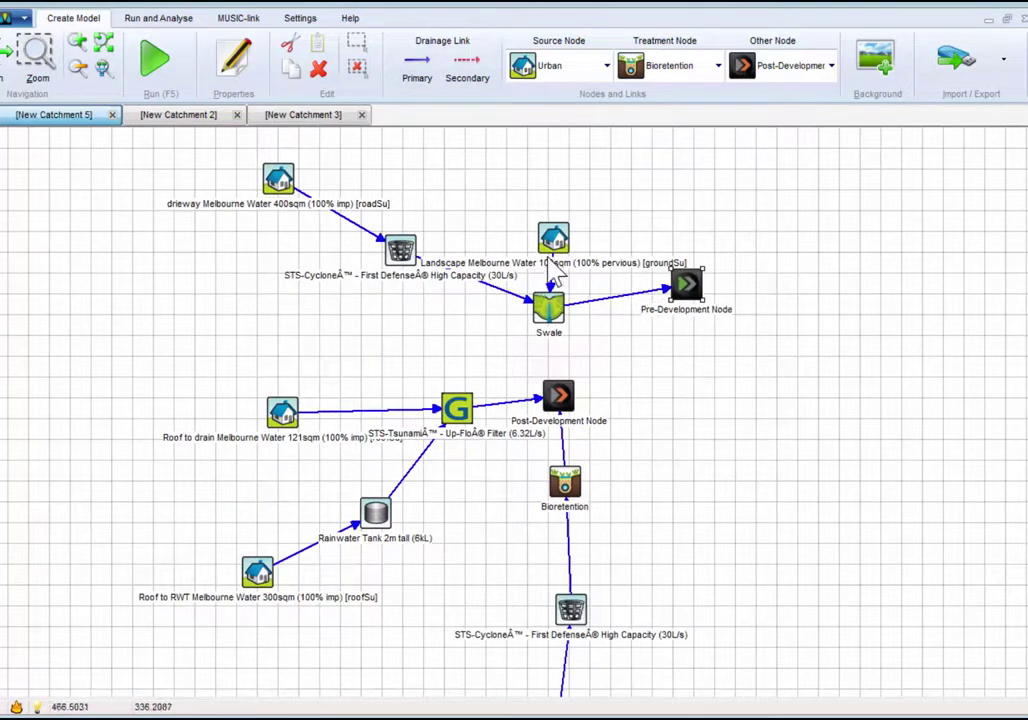
drag(563, 236, 566, 178)
drag(556, 308, 567, 262)
scroll(567, 290, down, 1)
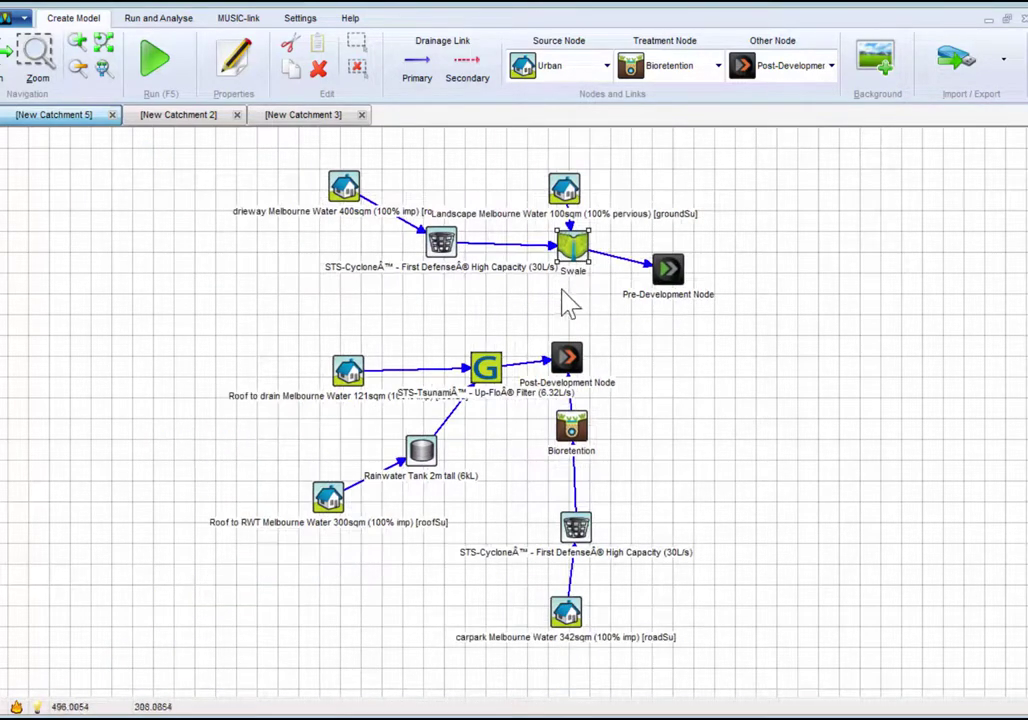
drag(567, 370, 661, 389)
Step: Export the New Catchment 5 model as the MSF file complex train.msf in Downloads, overwriting the existing file
click(1003, 61)
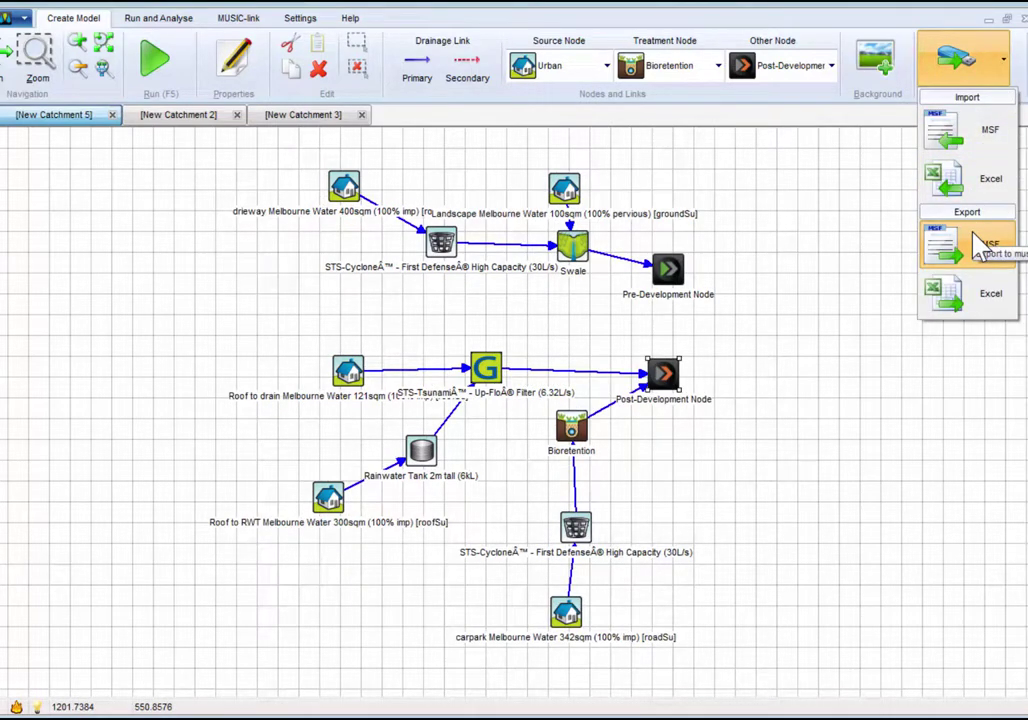
click(975, 243)
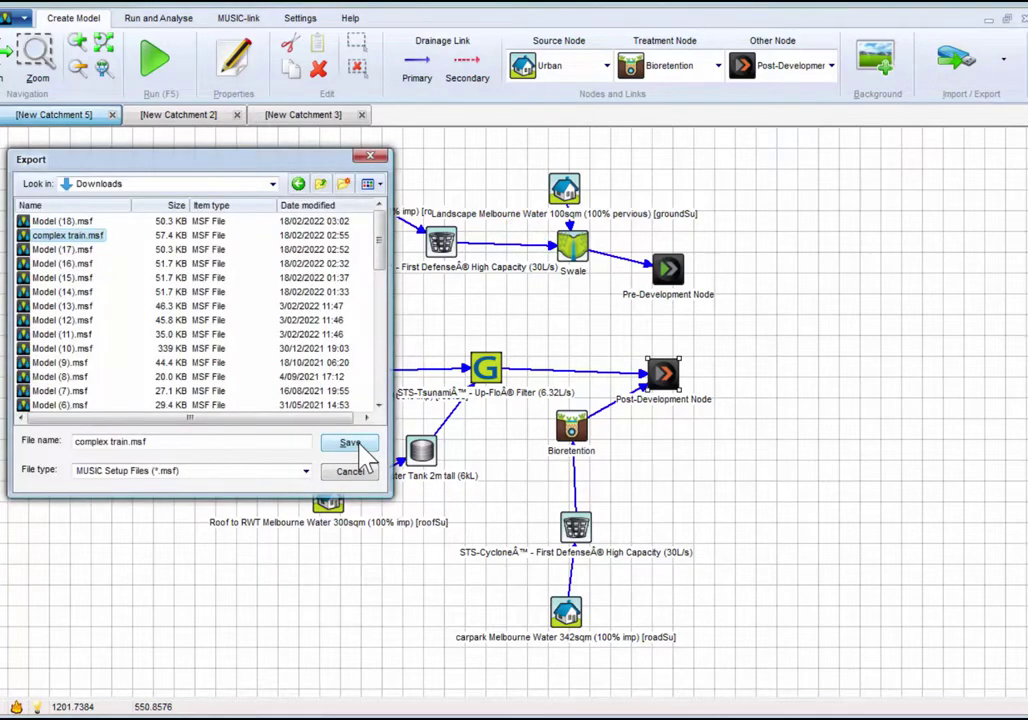
click(361, 447)
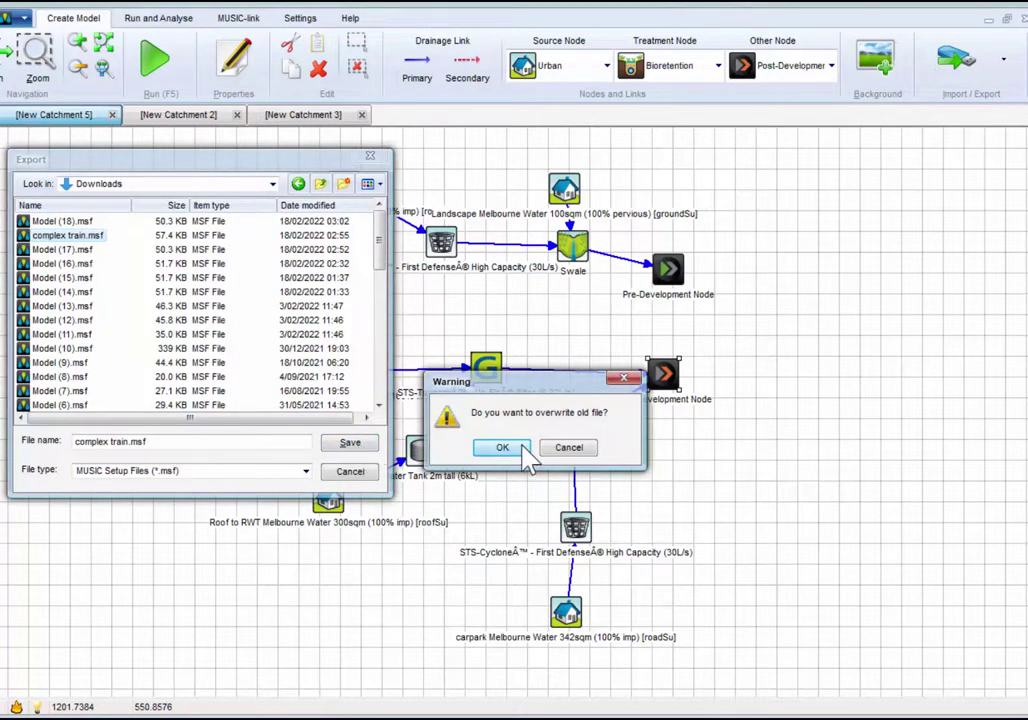
click(505, 448)
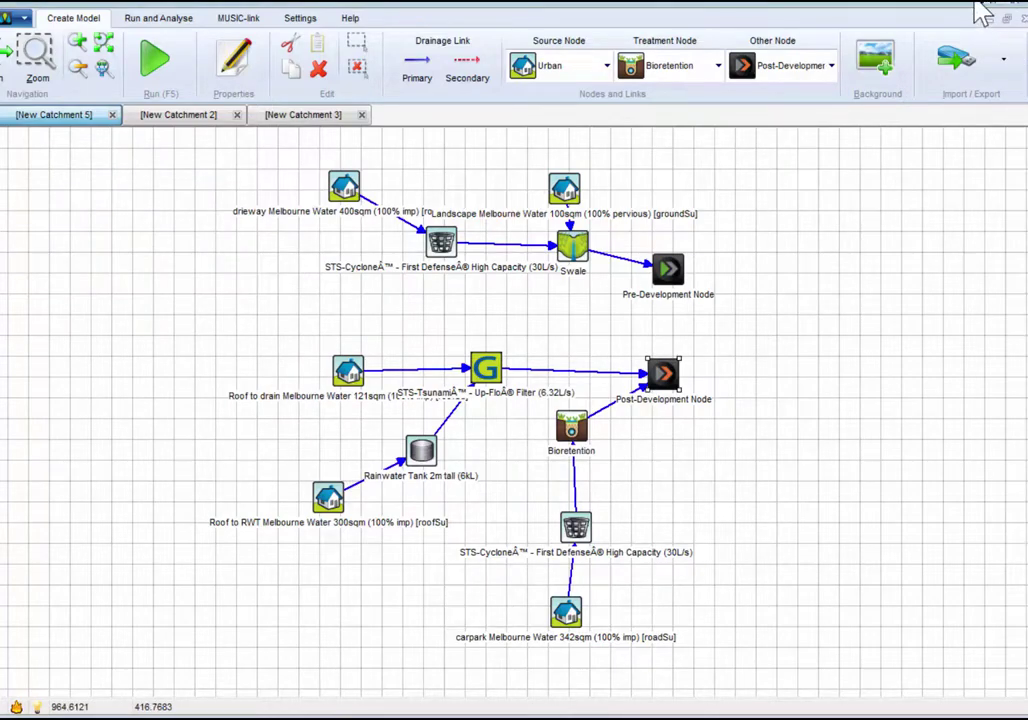
Step: Switch to STORMupdated in the browser, upload complex train.msf from Downloads and run the MUSIC model audit
click(983, 12)
key(alt+Tab)
click(90, 590)
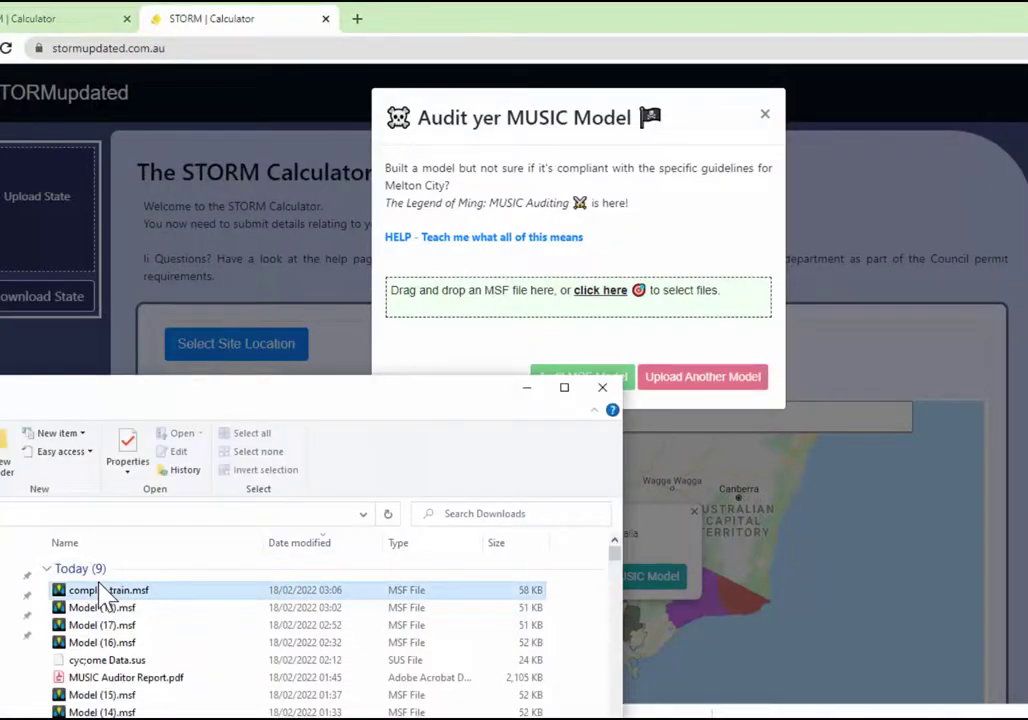
drag(138, 596, 545, 313)
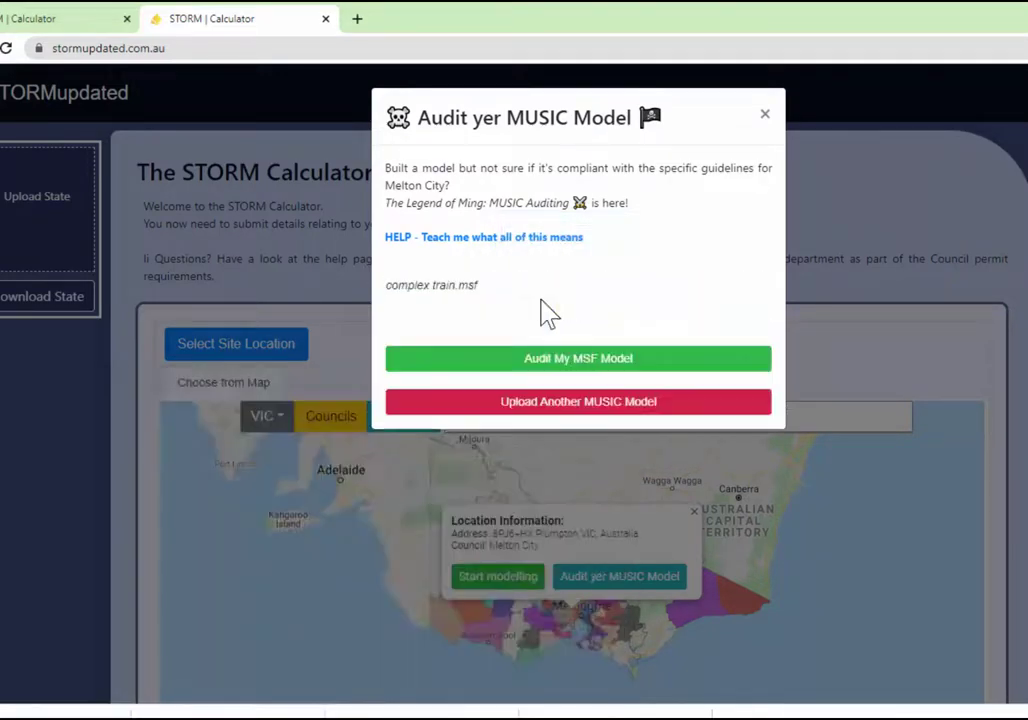
click(552, 362)
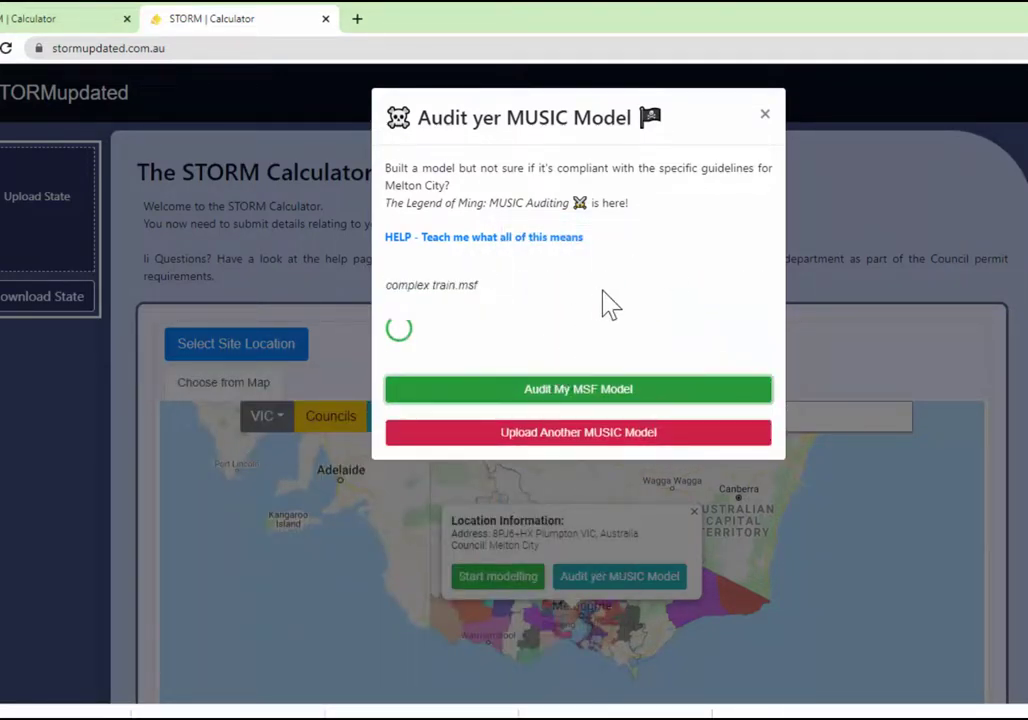
Step: Choose a compliant replacement for the Bioretention node among the audit's detected errors
scroll(540, 340, down, 2)
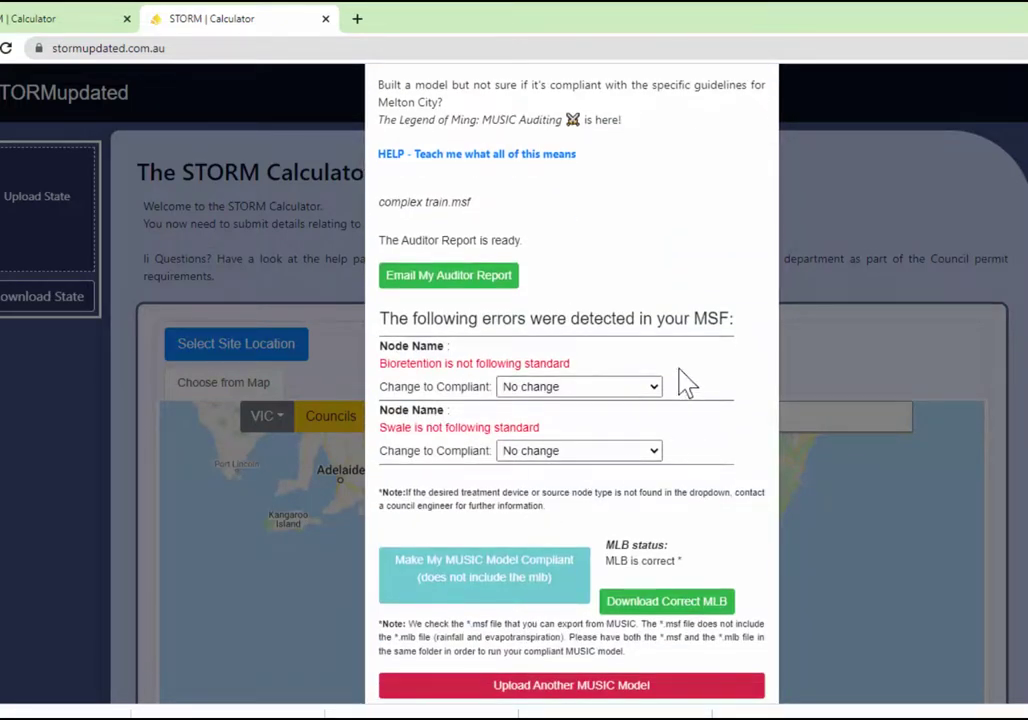
click(580, 386)
click(560, 430)
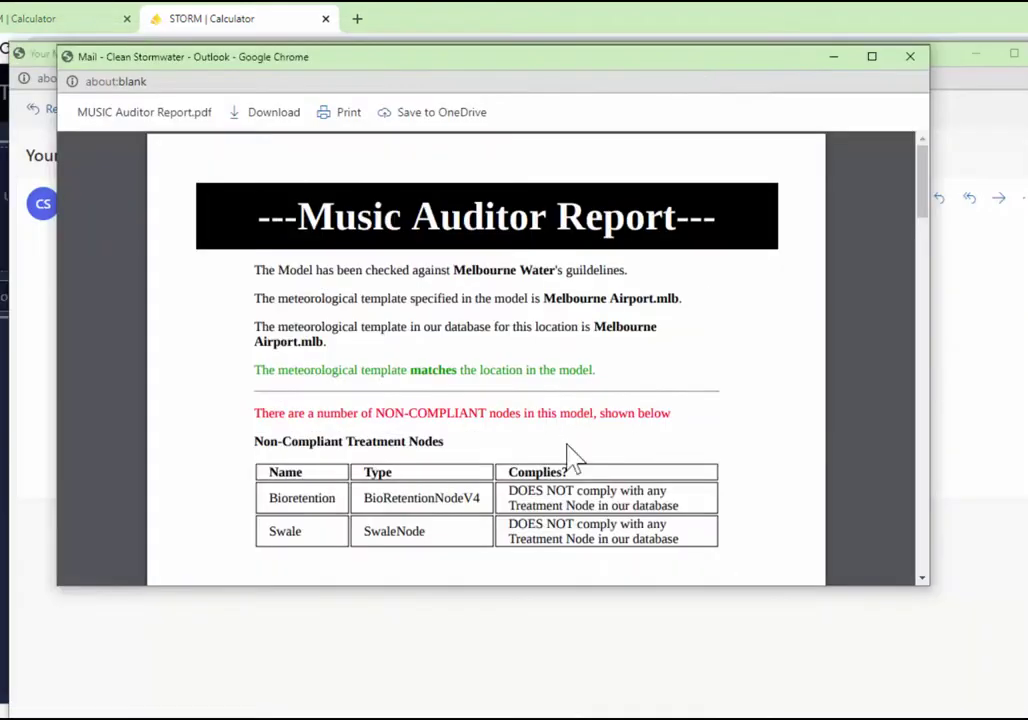
Step: Review the emailed MUSIC Auditor Report and examine its driveway and landscape treatment train through the swale to the Pre-Development Node
scroll(580, 430, down, 15)
scroll(620, 385, down, 4)
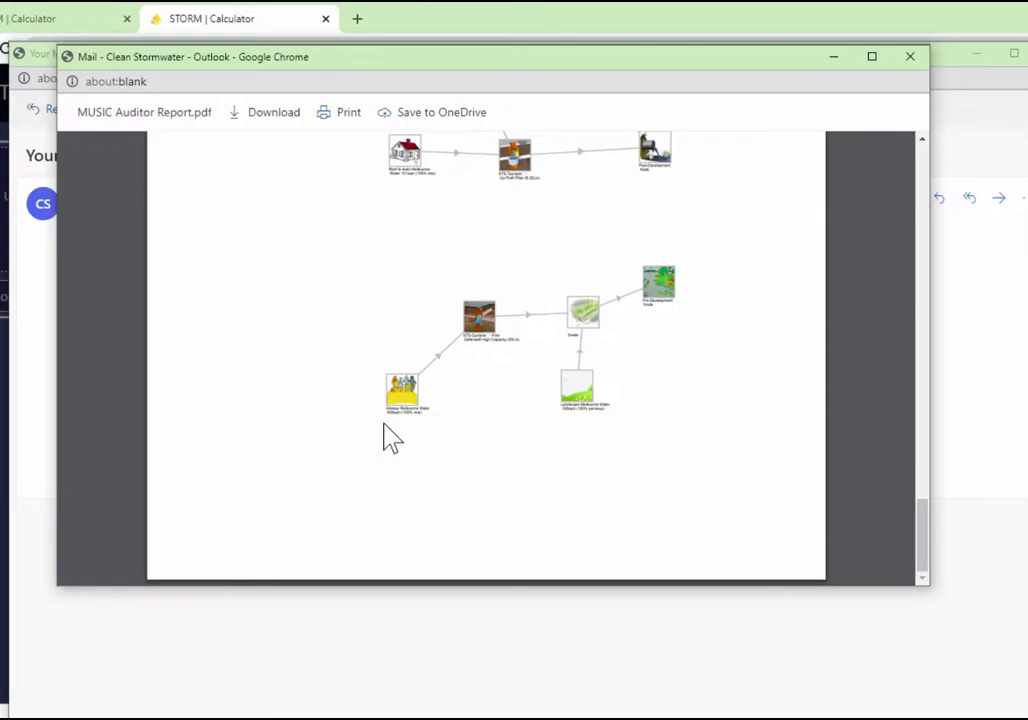
scroll(390, 437, up, 5)
scroll(324, 440, down, 2)
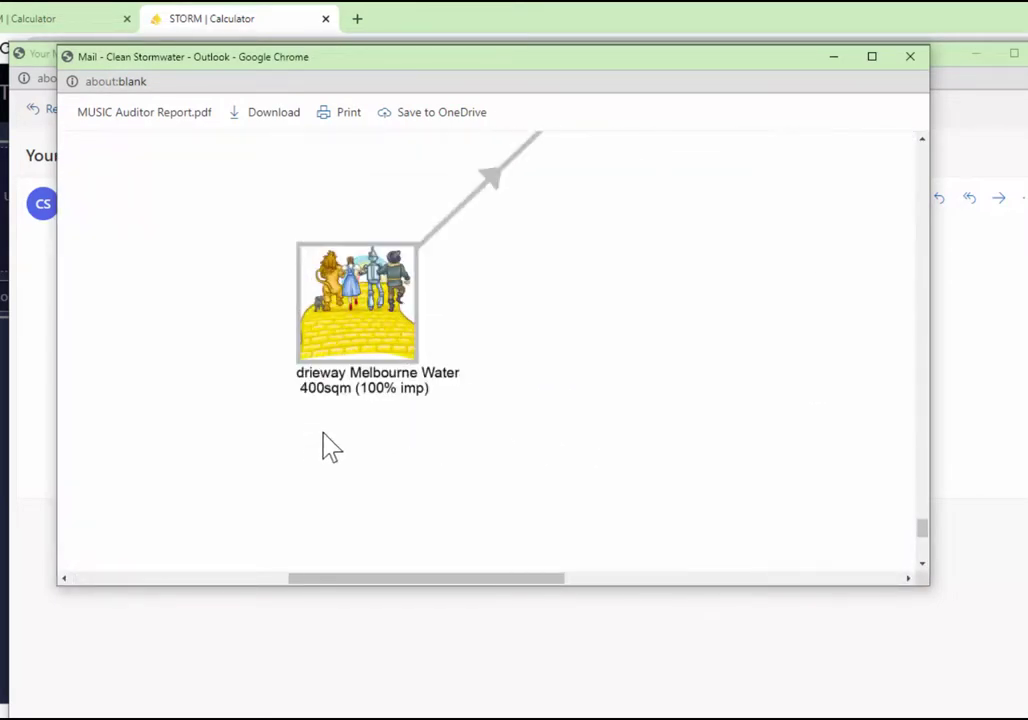
scroll(330, 448, down, 3)
scroll(679, 212, up, 5)
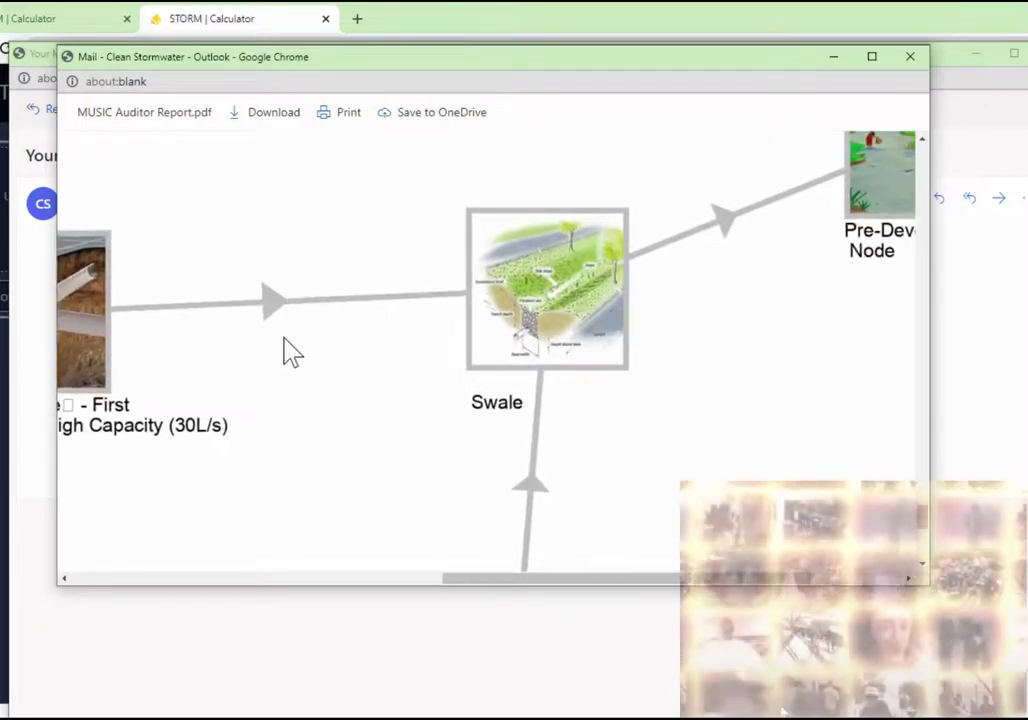
scroll(287, 339, down, 4)
scroll(608, 275, up, 4)
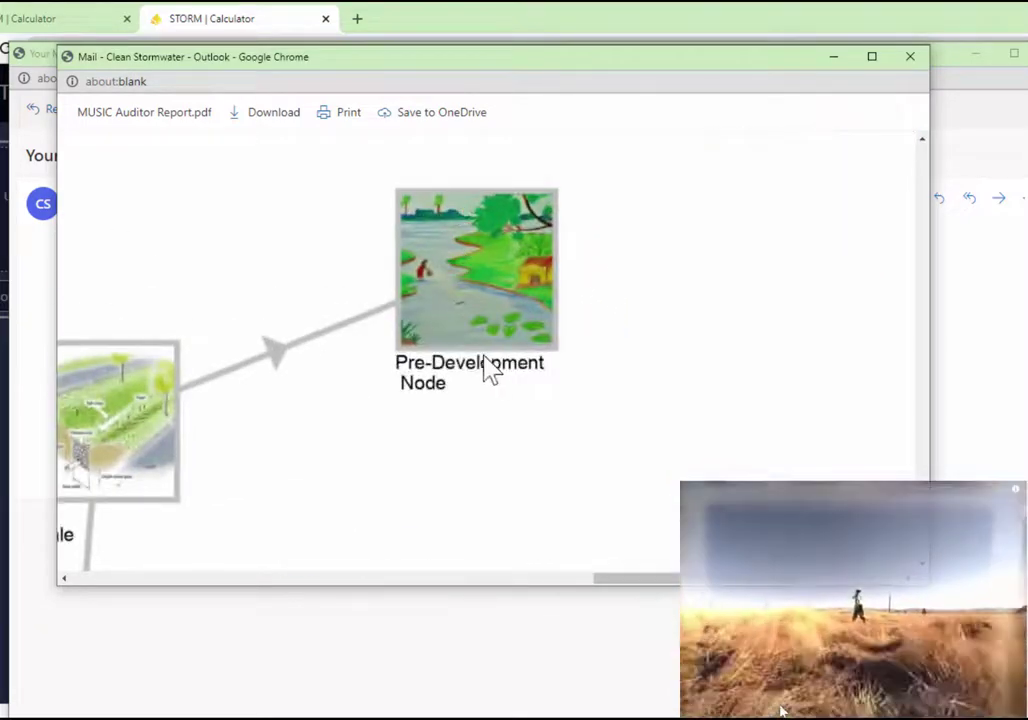
scroll(484, 364, up, 3)
scroll(478, 380, down, 2)
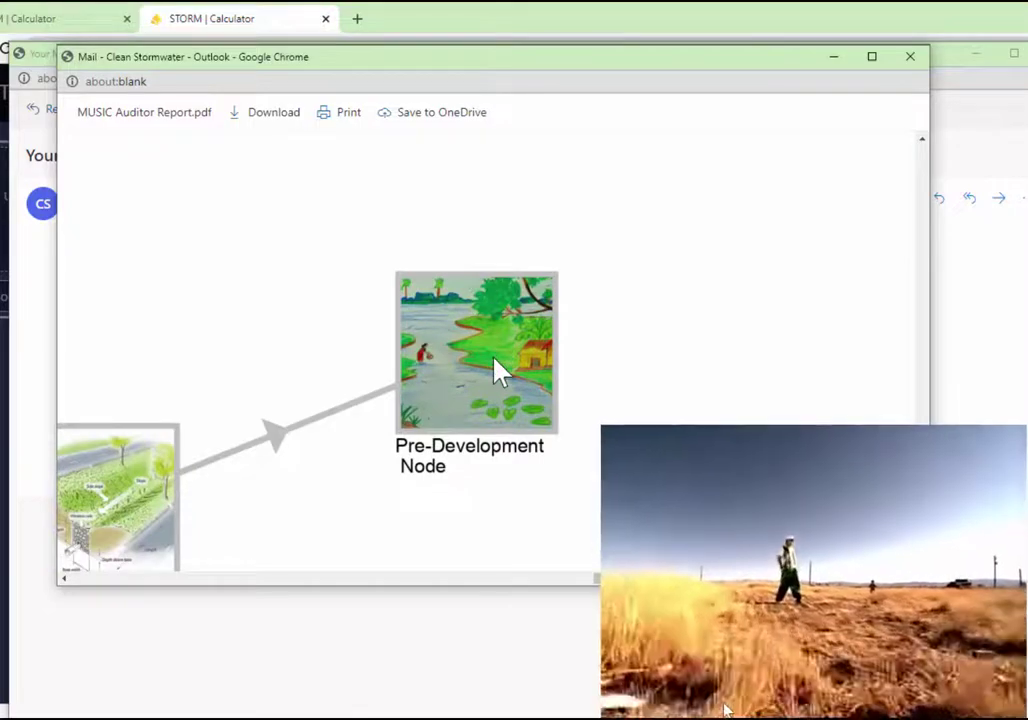
Step: Examine the report's other treatment trains, including the roof, rainwater tank, STS-Cyclone and bioretention nodes
scroll(498, 370, down, 3)
scroll(543, 217, up, 1)
scroll(540, 213, up, 4)
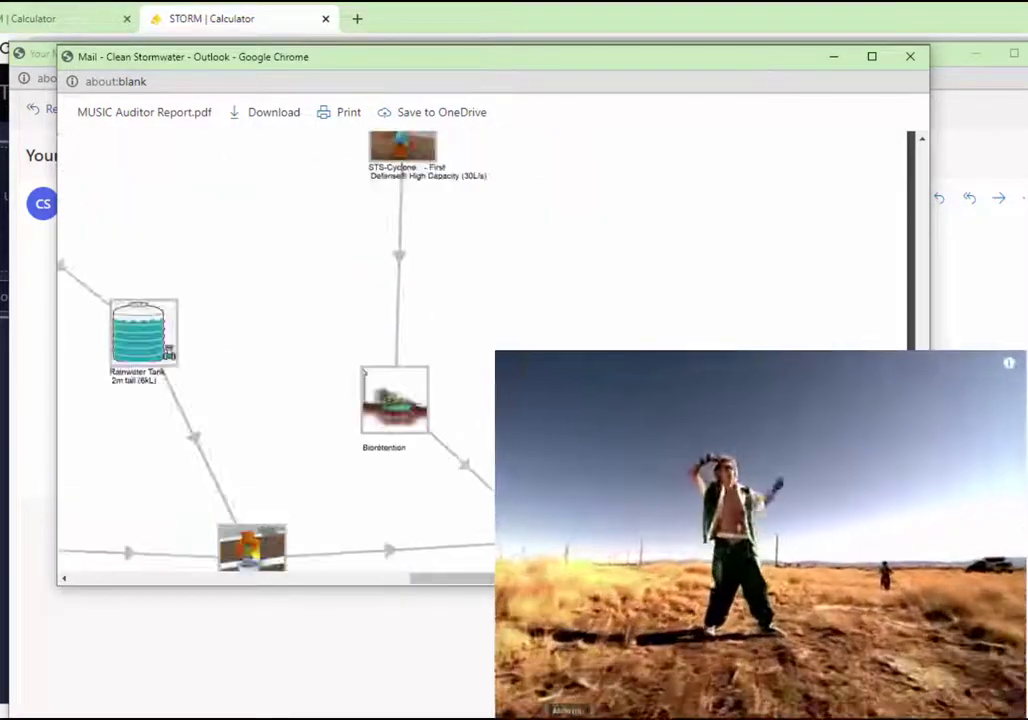
scroll(540, 213, down, 2)
scroll(540, 213, up, 4)
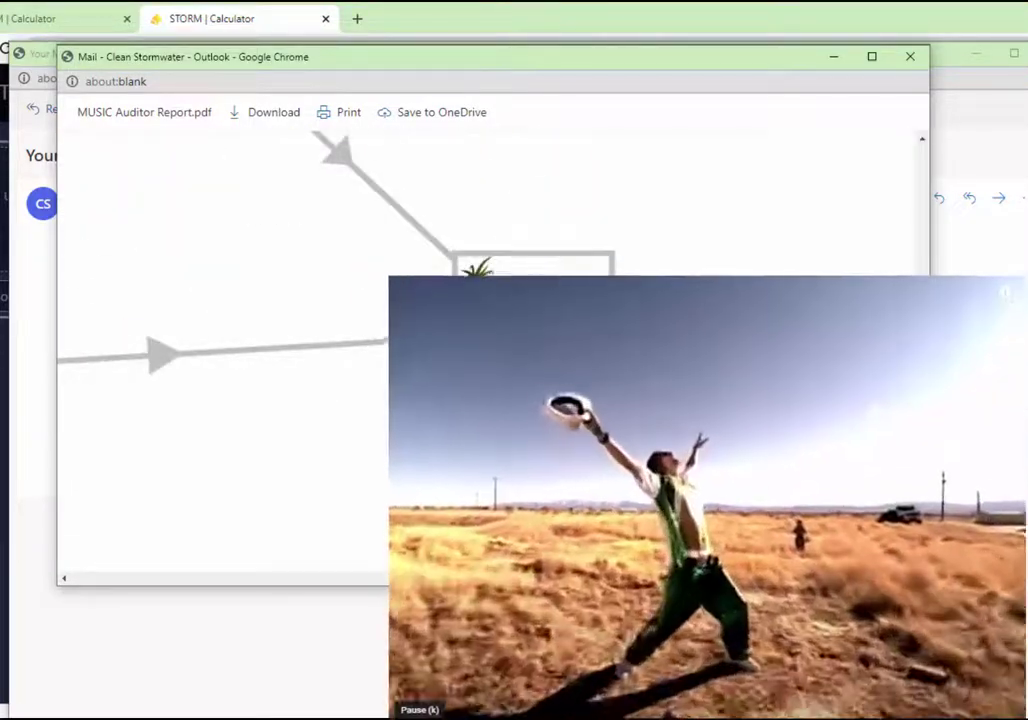
scroll(150, 243, down, 5)
scroll(252, 149, up, 4)
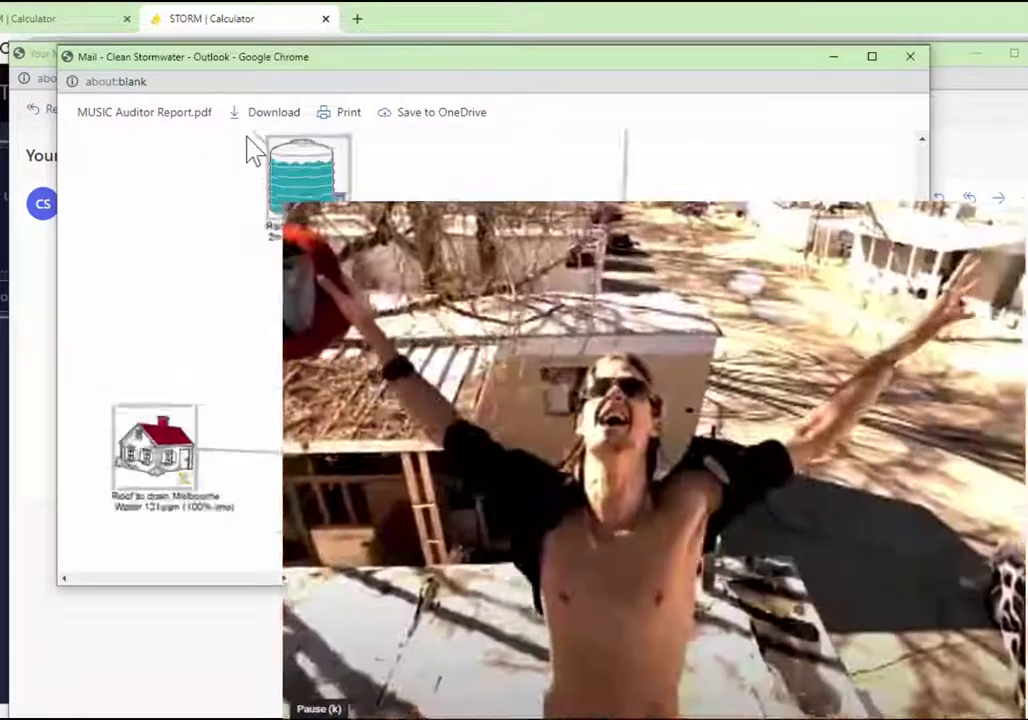